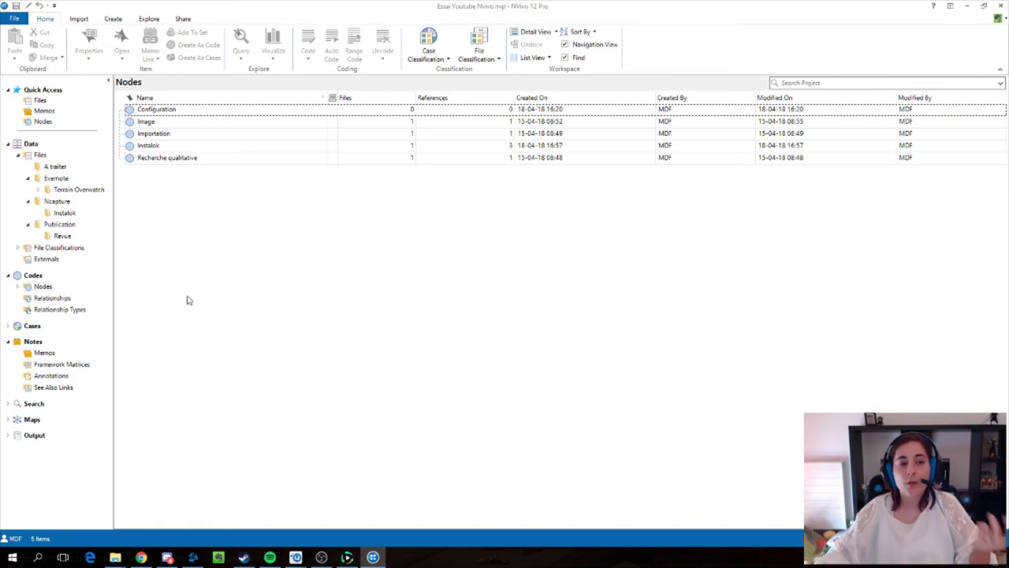
Create a top-level node named Thème in the project's Nodes list.
right_click(143, 186)
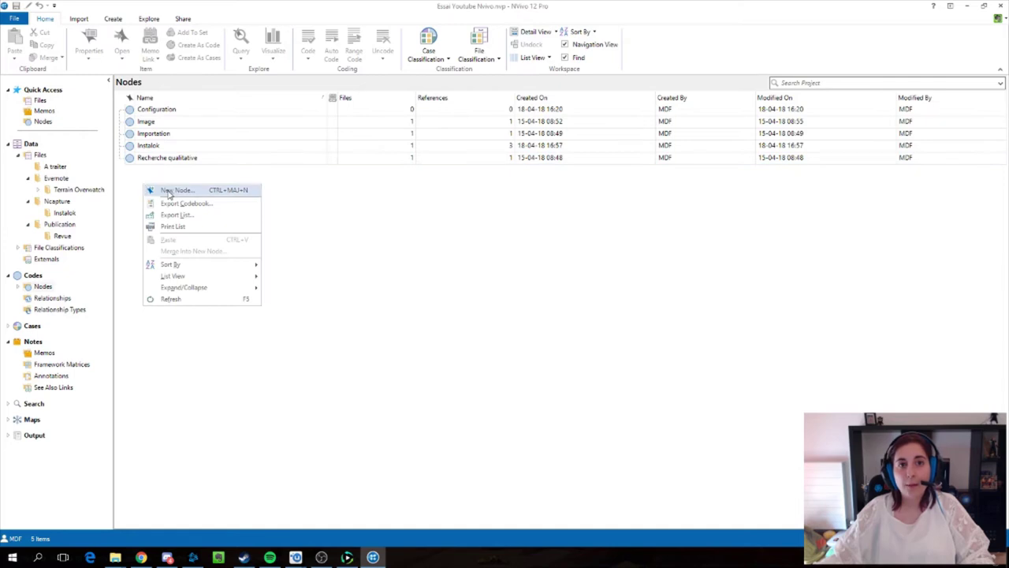
left_click(168, 193)
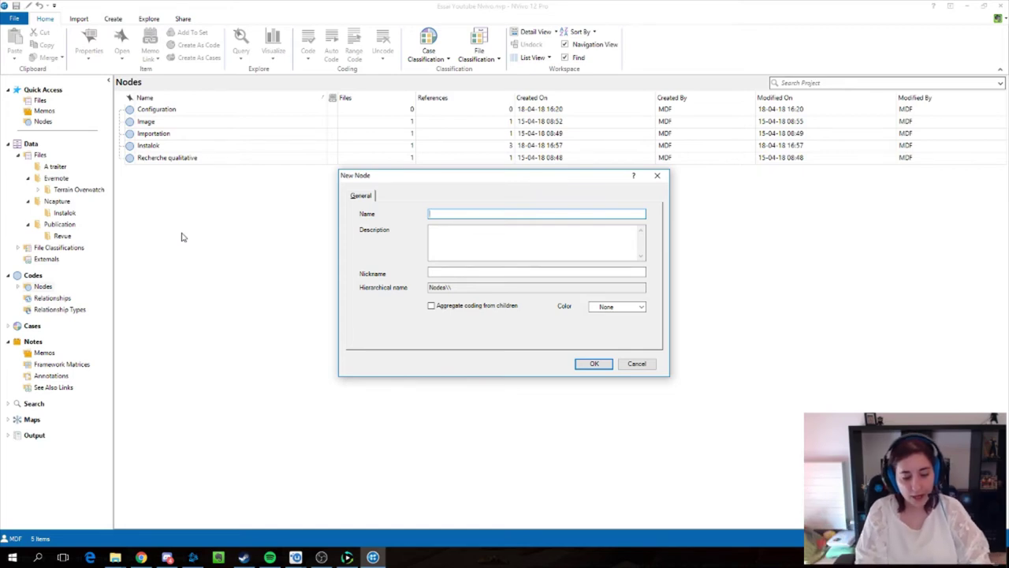
type("Thème")
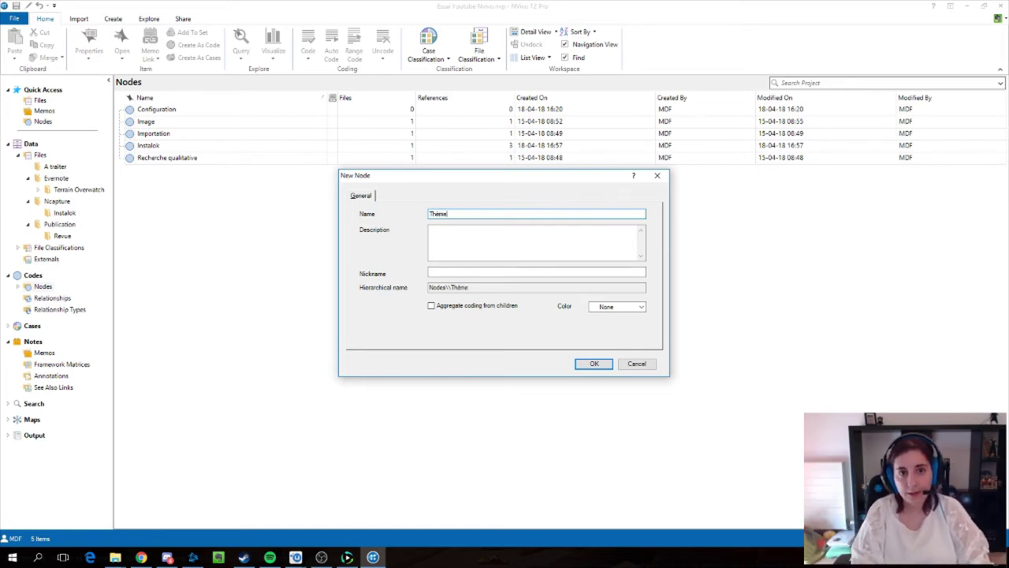
key("Return")
Move the Recherche qualitative, Configuration, Image, Importation and Instalok nodes under the Thème node.
left_click_drag(157, 172, 130, 158)
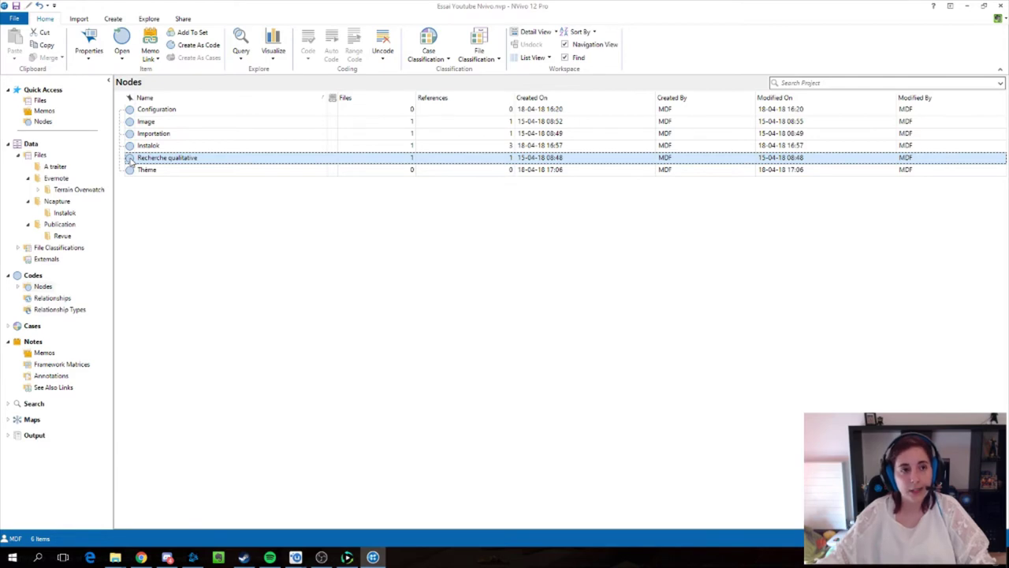
left_click_drag(130, 158, 131, 114)
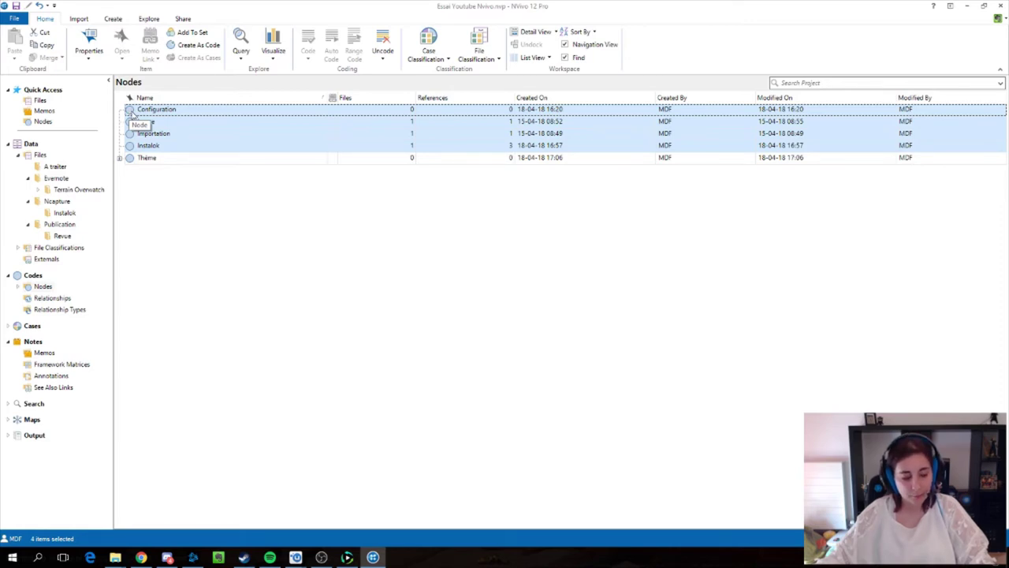
left_click_drag(131, 115, 130, 163)
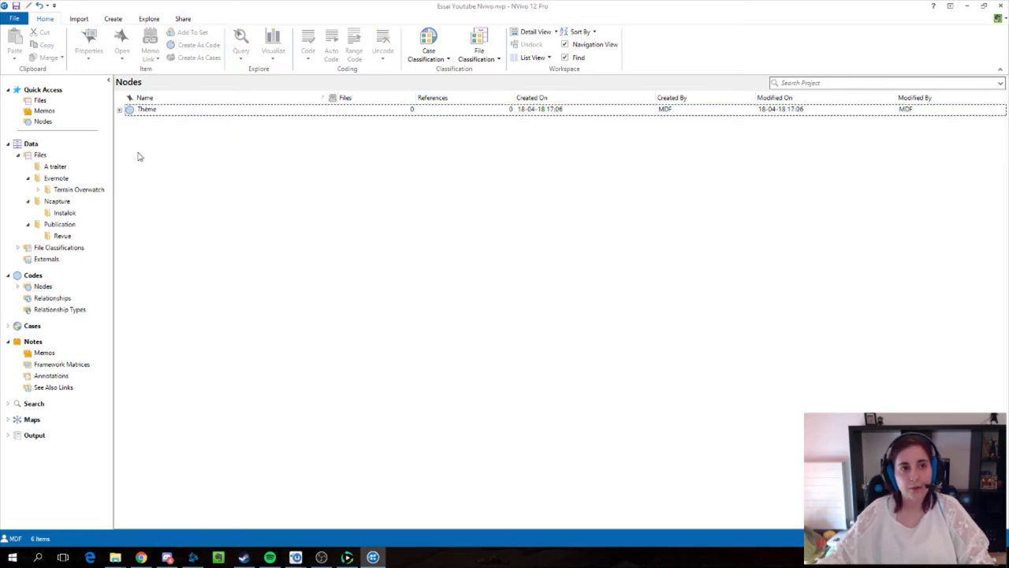
Create a top-level node named Langage alongside Thème.
right_click(148, 147)
left_click(170, 149)
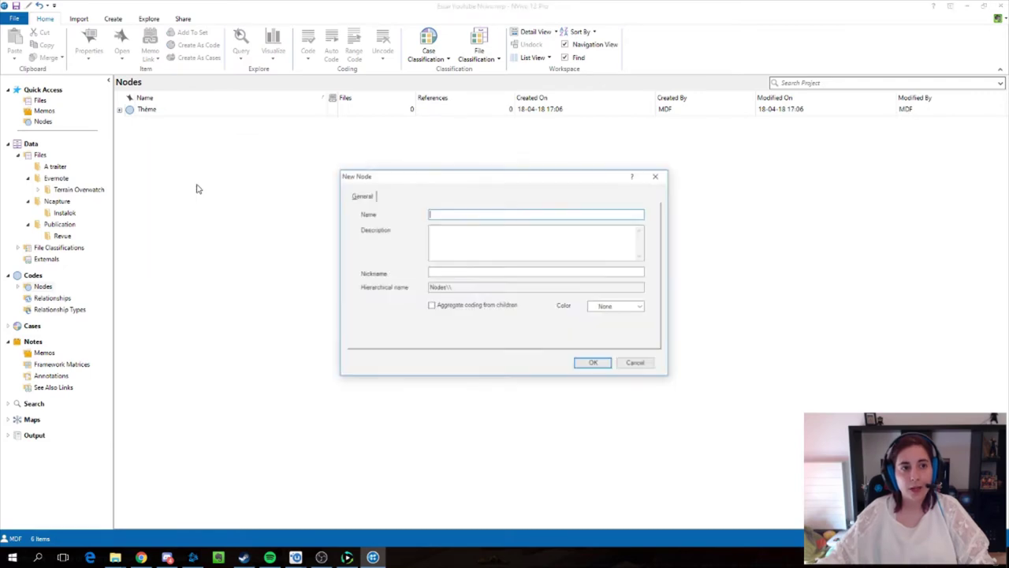
type("Langage")
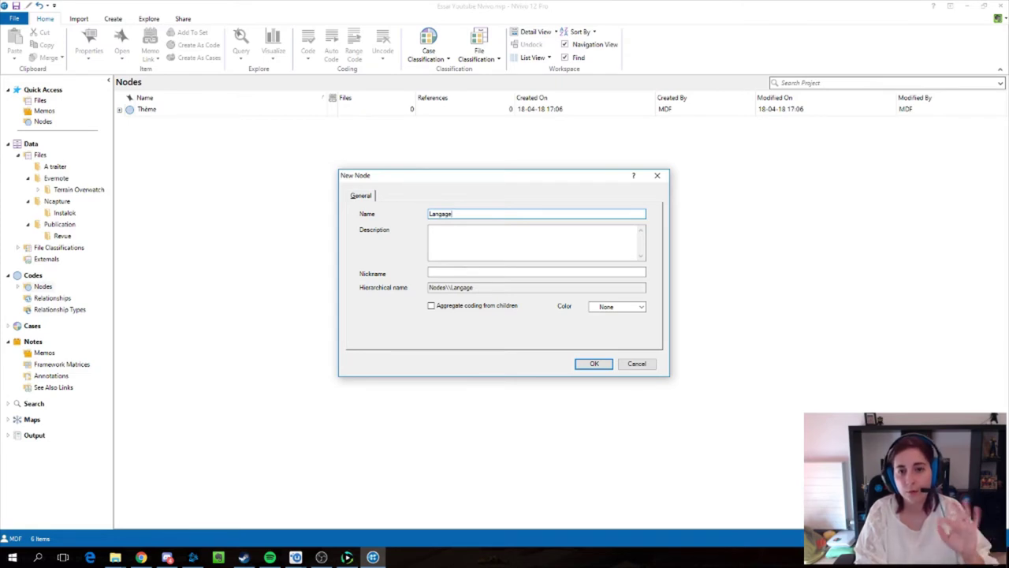
key("Return")
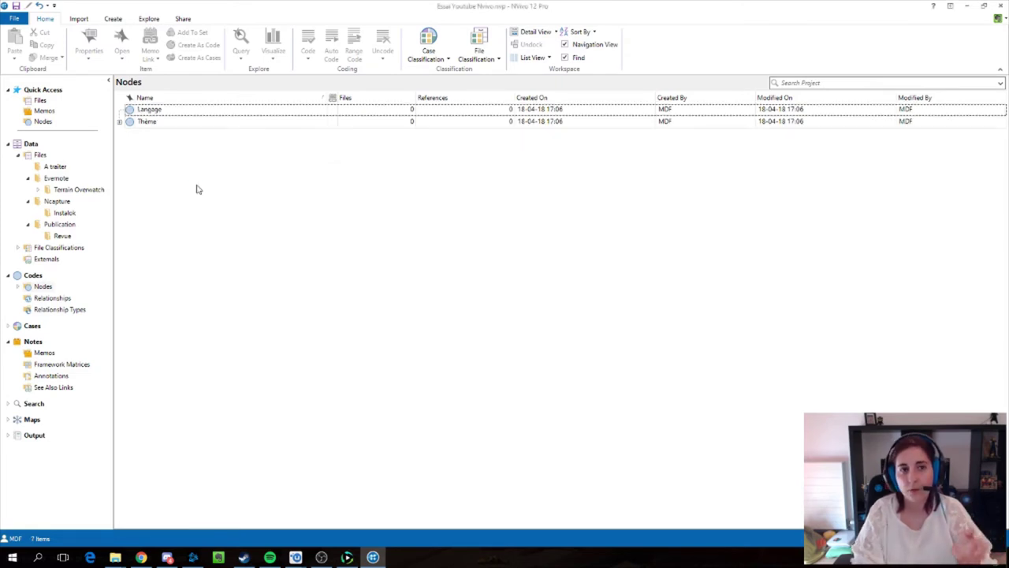
left_click(119, 123)
left_click(119, 123)
left_click(119, 123)
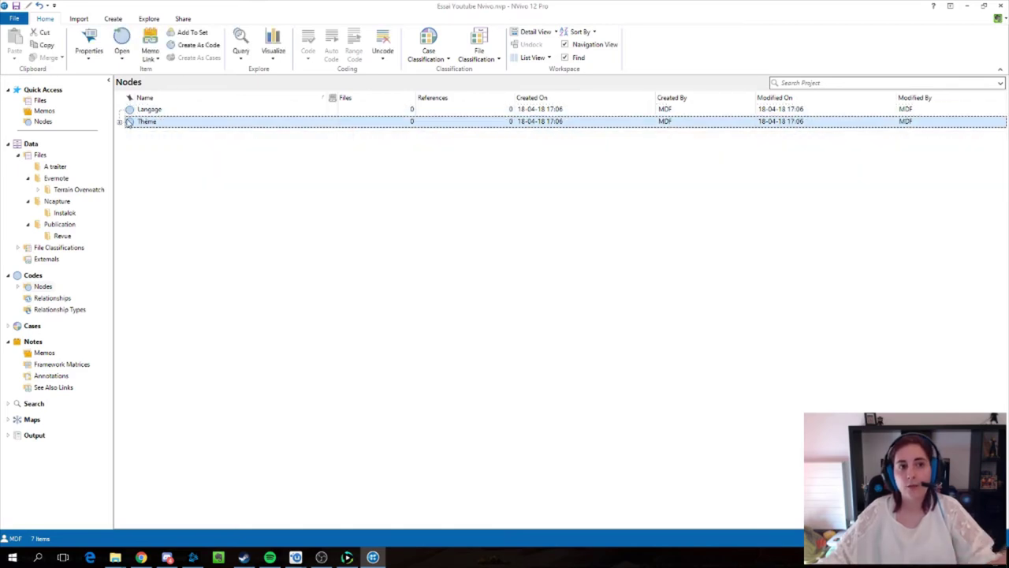
Create a top-level node named A traiter alongside Langage and Thème.
right_click(150, 177)
left_click(169, 180)
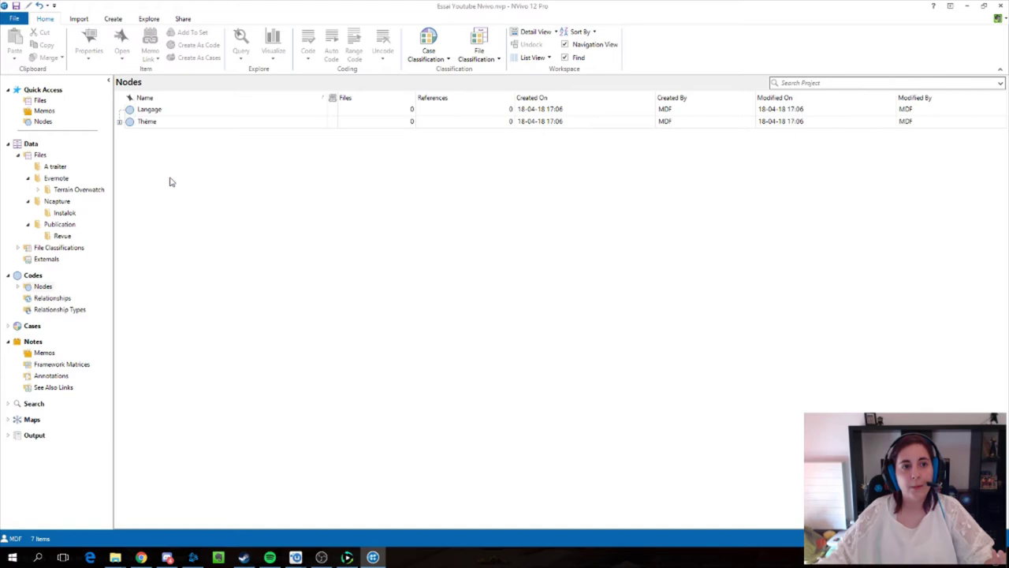
type("A traiter")
key("Return")
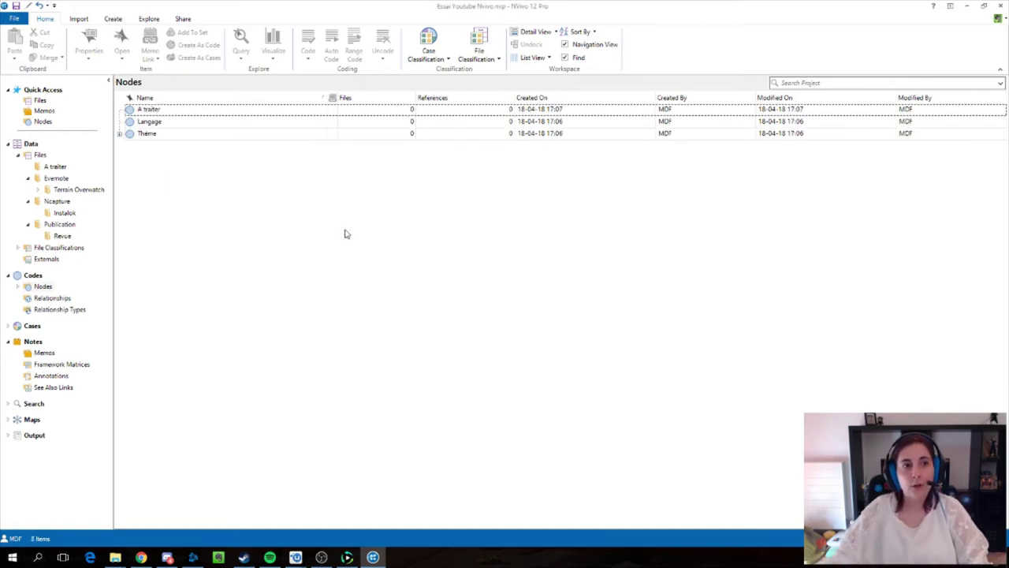
Create a child node named Urgent under the A traiter node and collapse the parent.
right_click(151, 112)
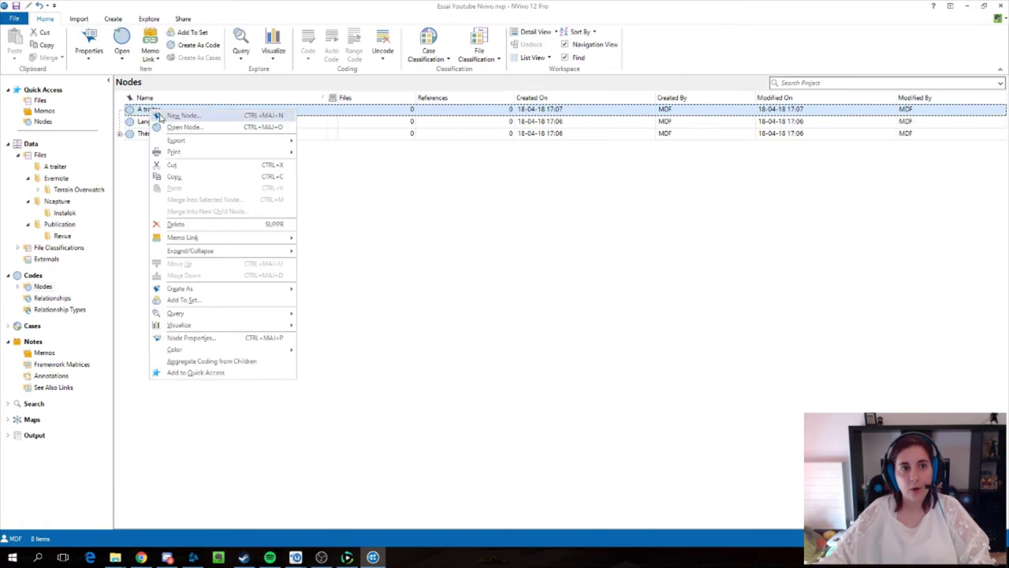
left_click(178, 115)
type("Urgent")
key("Return")
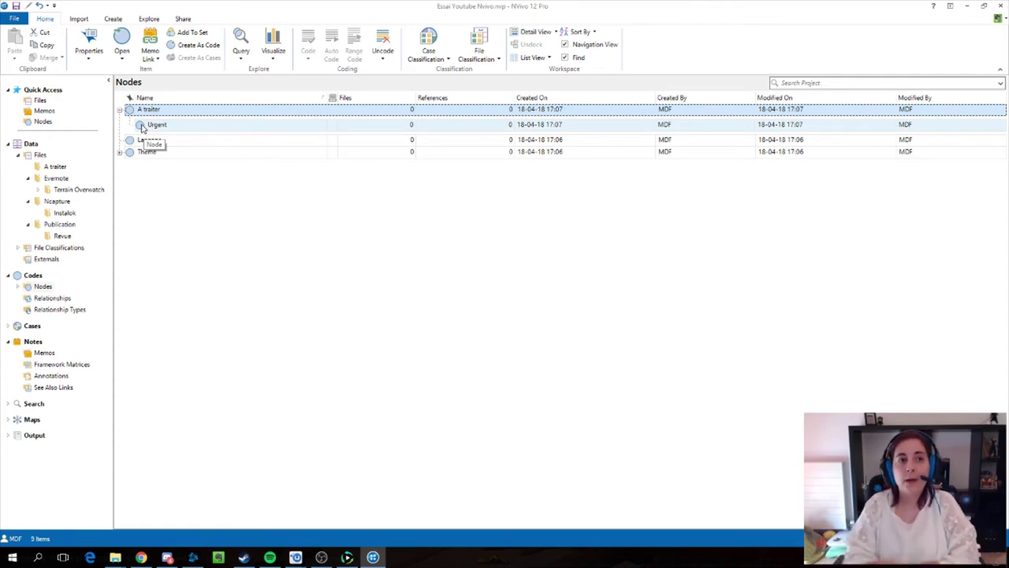
left_click(119, 110)
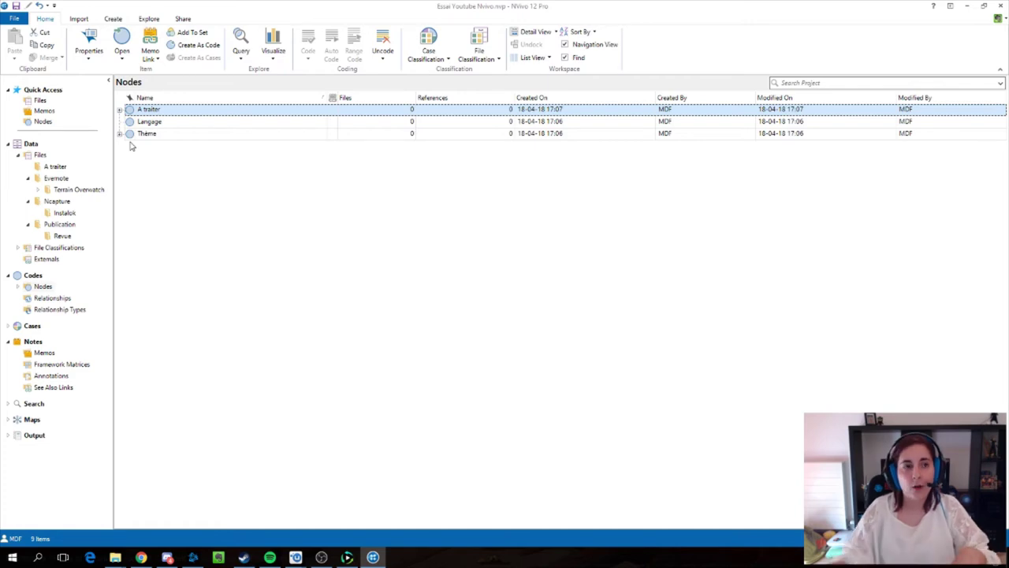
Code the QSR_qualitative-data-analysis-using-nvivo-23-638 picture from the A traiter files folder at the A traiter node.
left_click(54, 166)
left_click(132, 134)
right_click(136, 136)
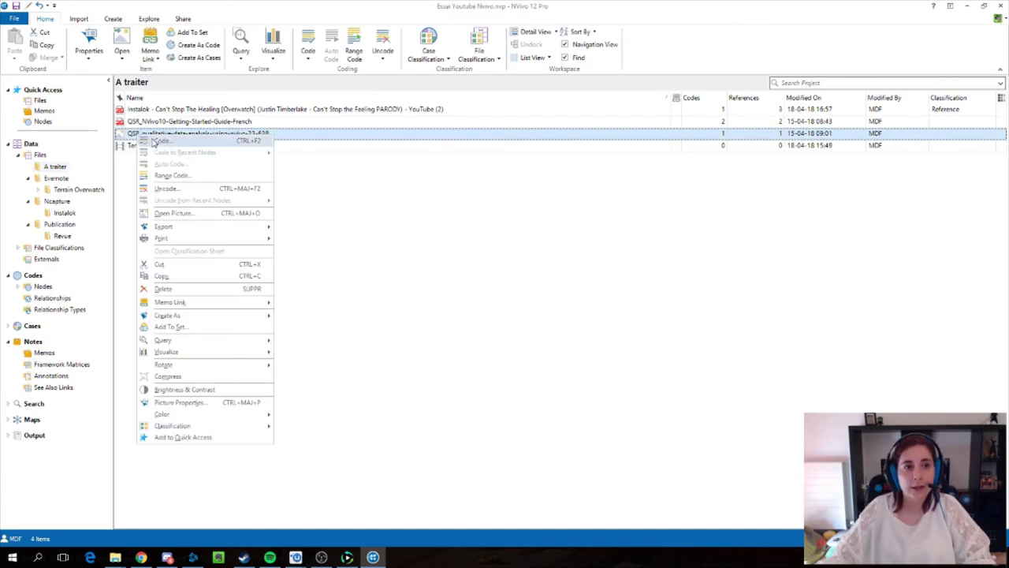
left_click(155, 142)
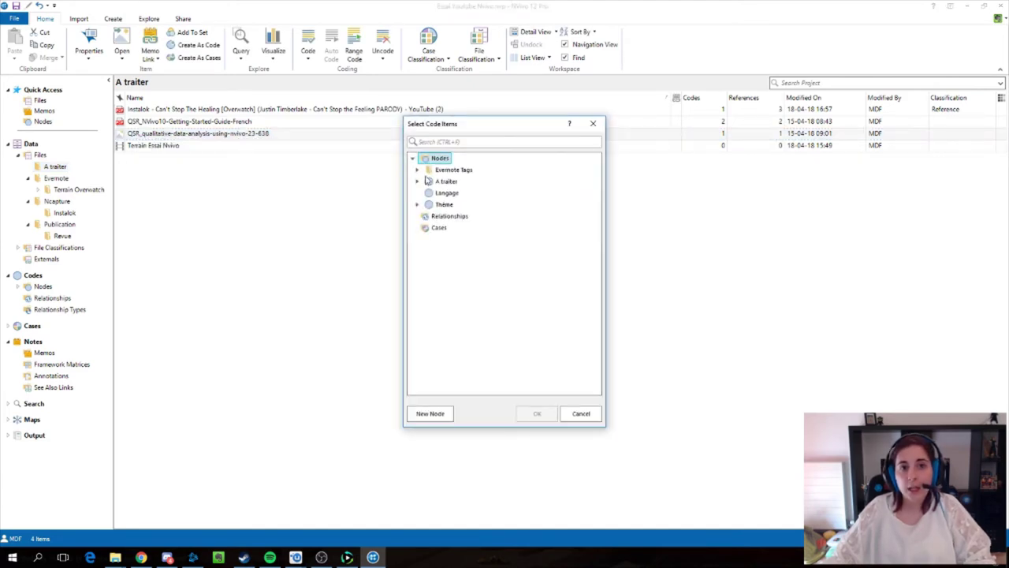
left_click(417, 182)
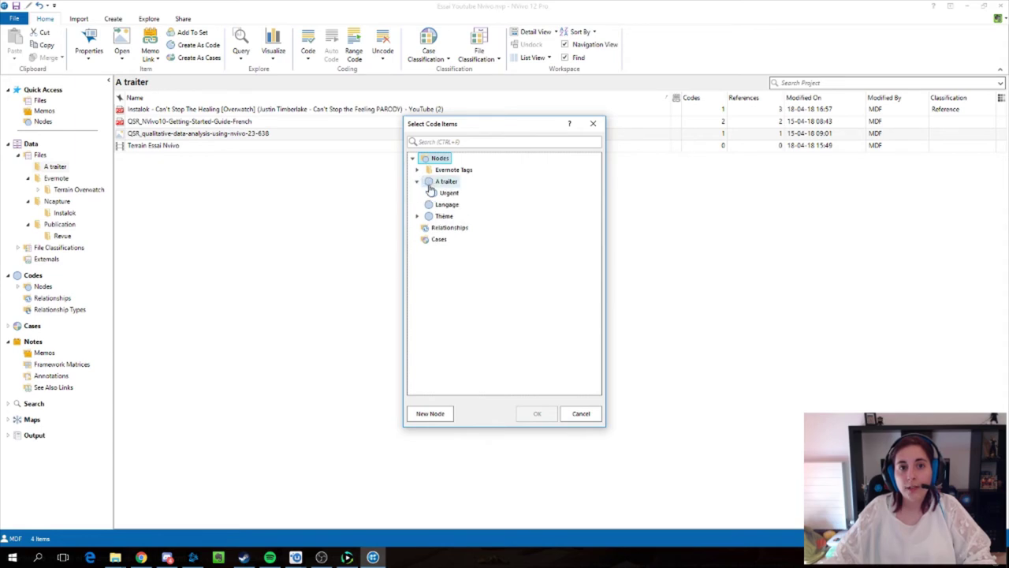
left_click(438, 183)
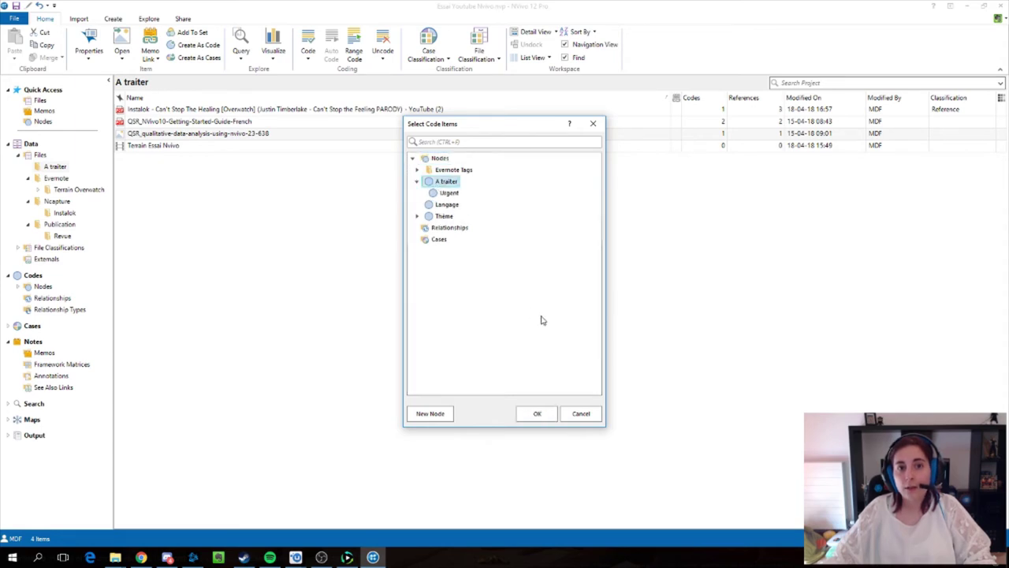
left_click(538, 414)
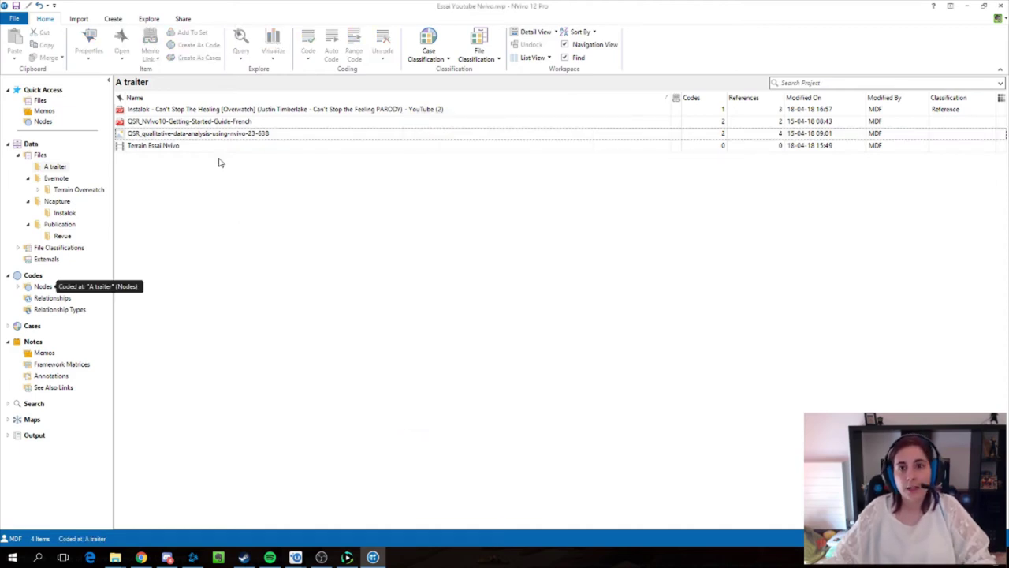
Open the A traiter node to review its coded references, and close it.
left_click(44, 287)
double_click(149, 110)
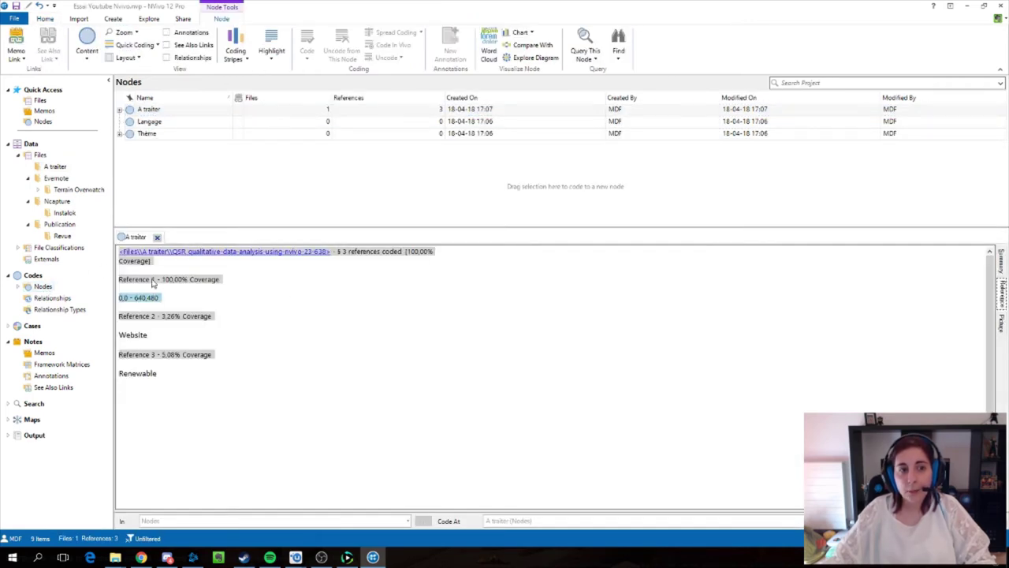
left_click_drag(152, 279, 234, 286)
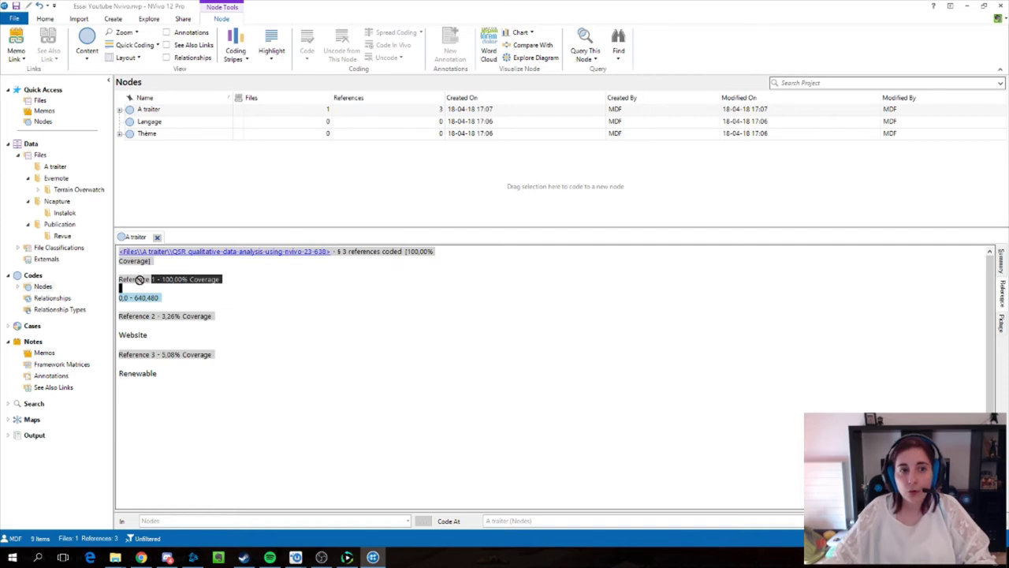
left_click(179, 256)
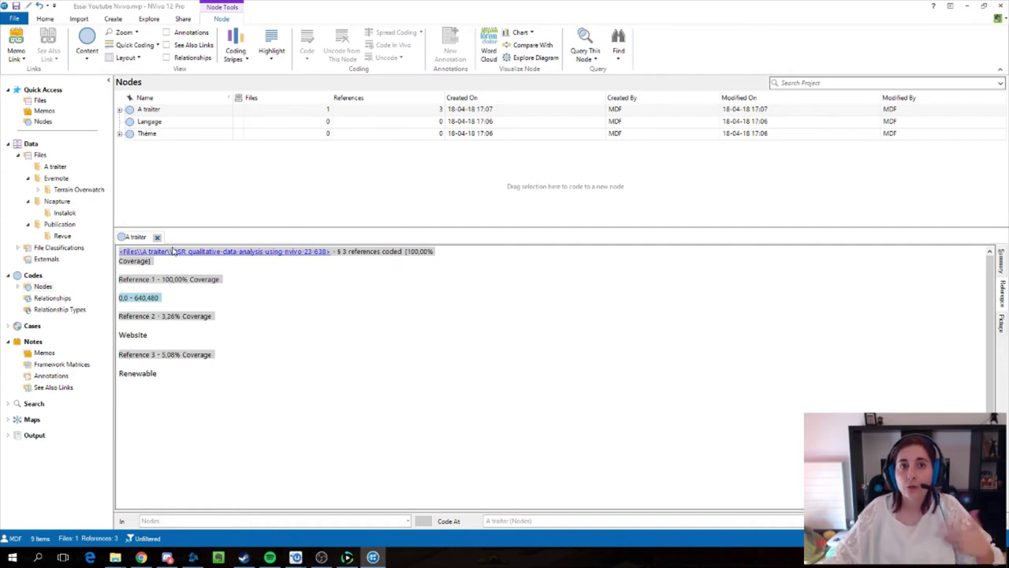
left_click(157, 236)
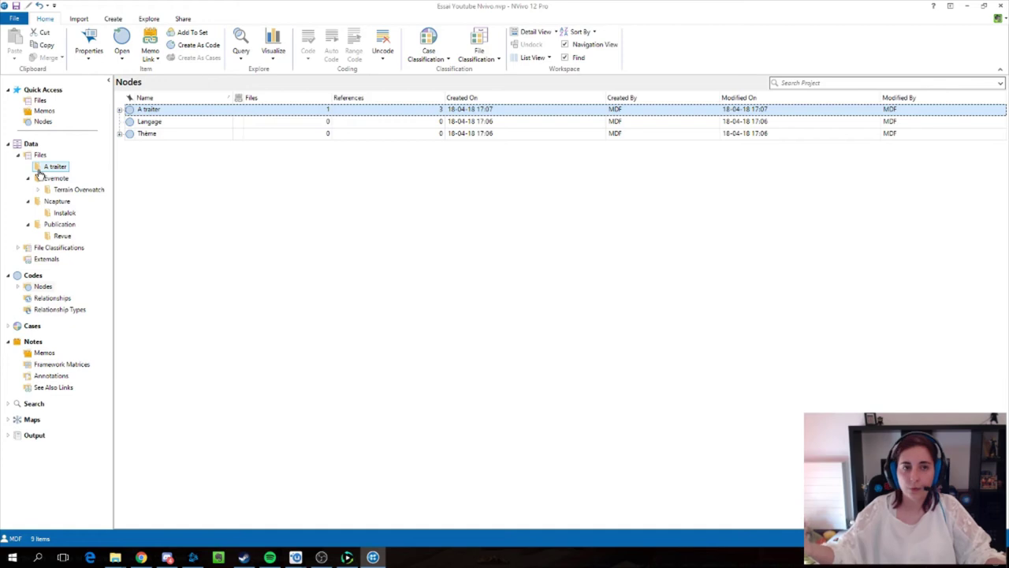
Create a child node named Personnalisation under the Configuration node inside Thème.
left_click(119, 134)
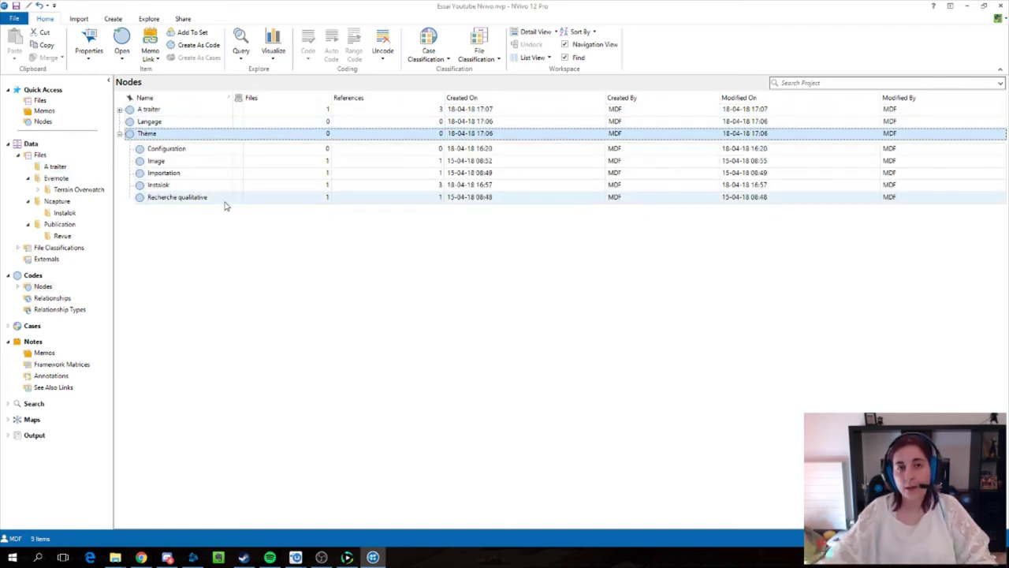
right_click(158, 151)
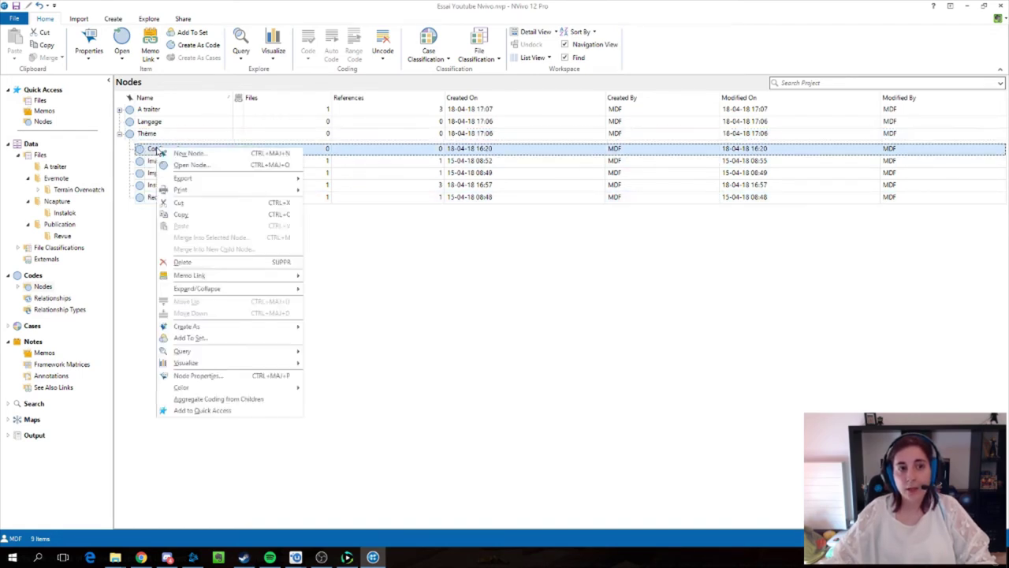
left_click(168, 154)
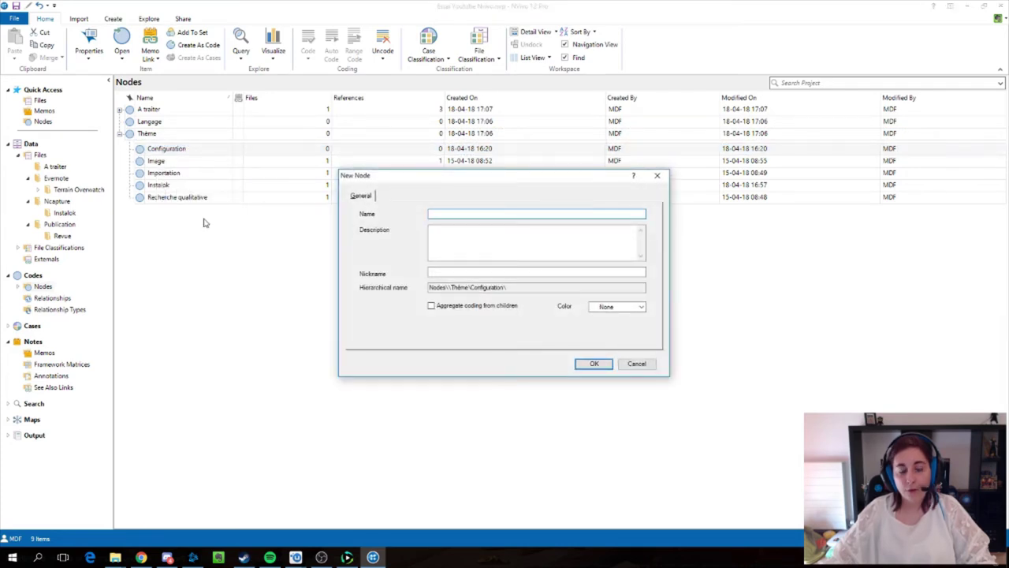
type("Personn")
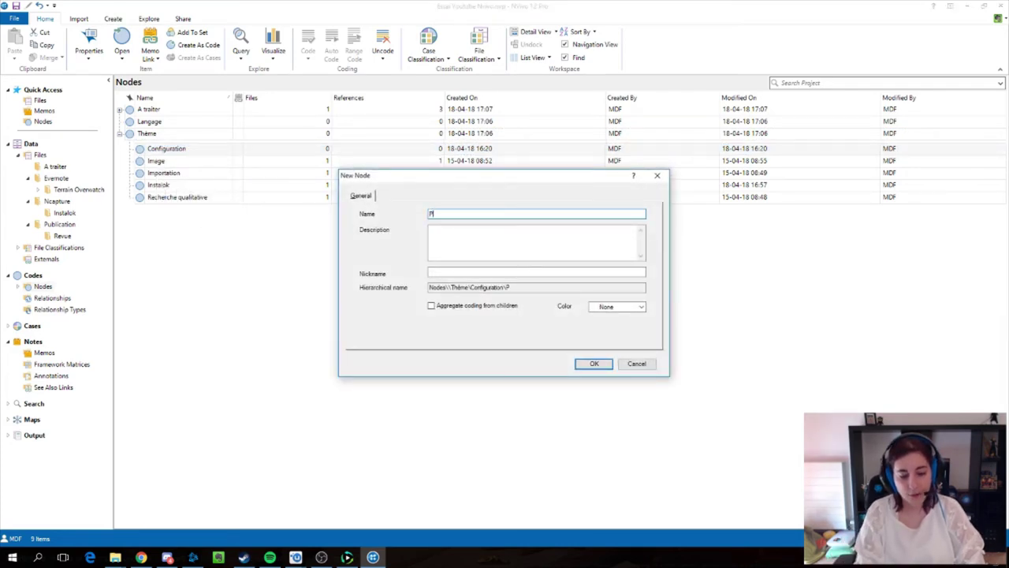
type("isation")
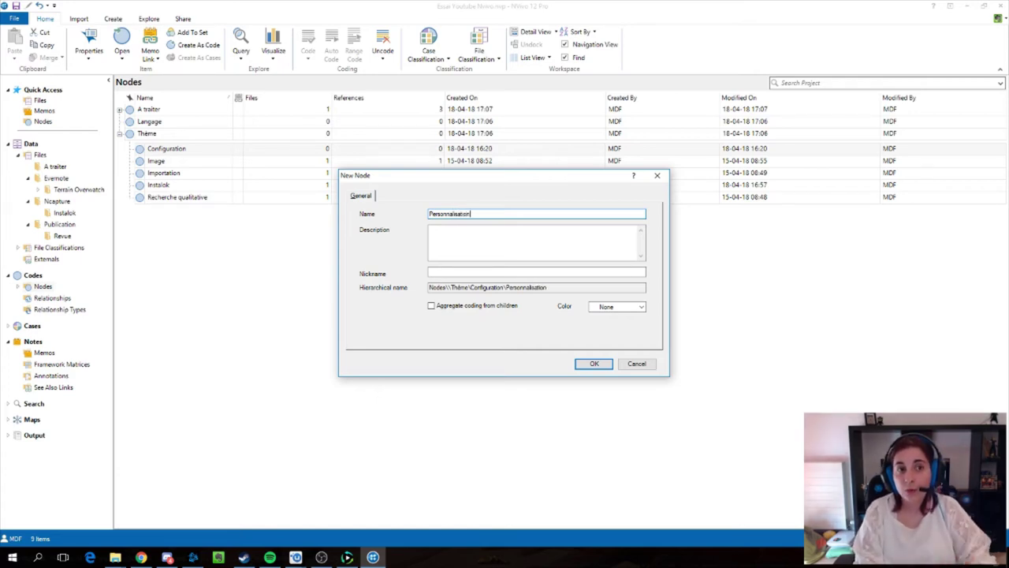
key("Return")
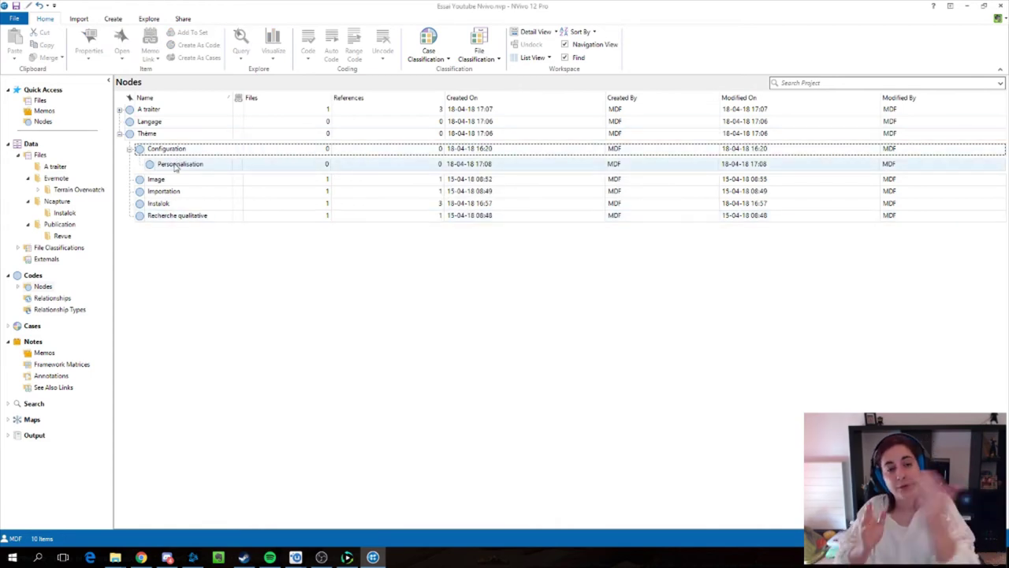
left_click(168, 149)
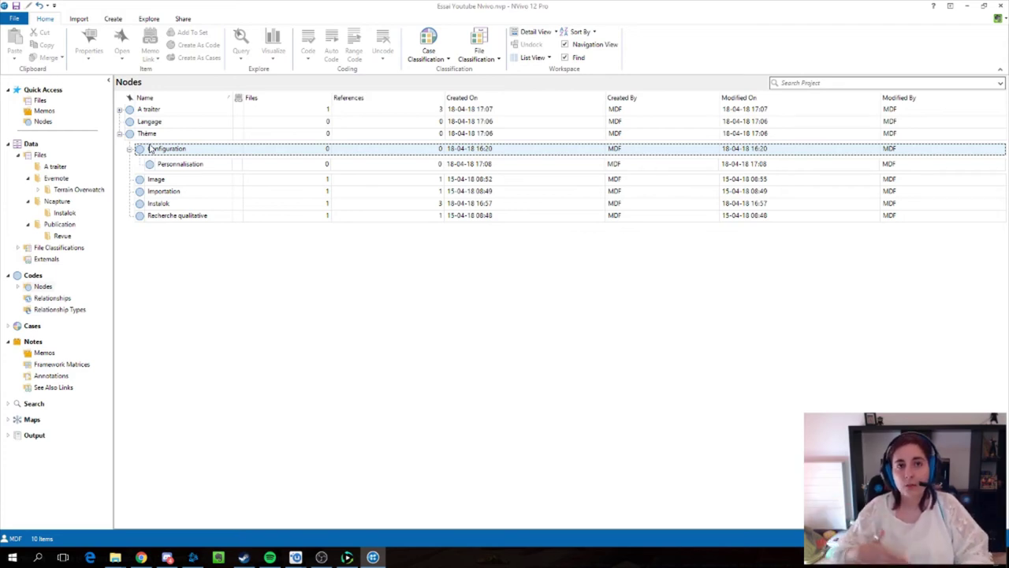
mouse_move(153, 164)
left_mouse_down()
mouse_move(149, 255)
mouse_move(150, 150)
left_mouse_up()
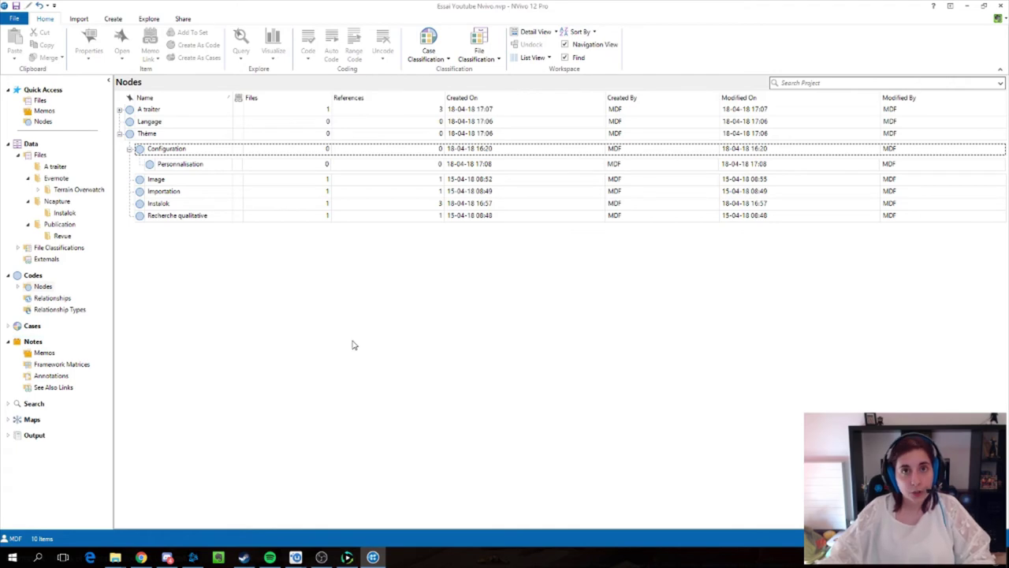
Create a folder named Carnet de route under Memos in the Notes section.
mouse_move(39, 352)
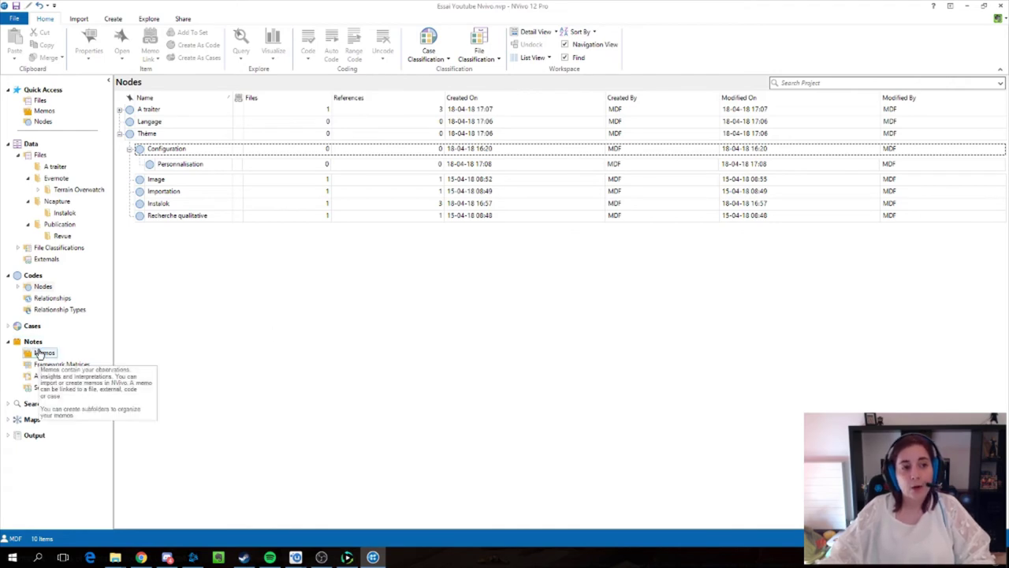
right_click(39, 353)
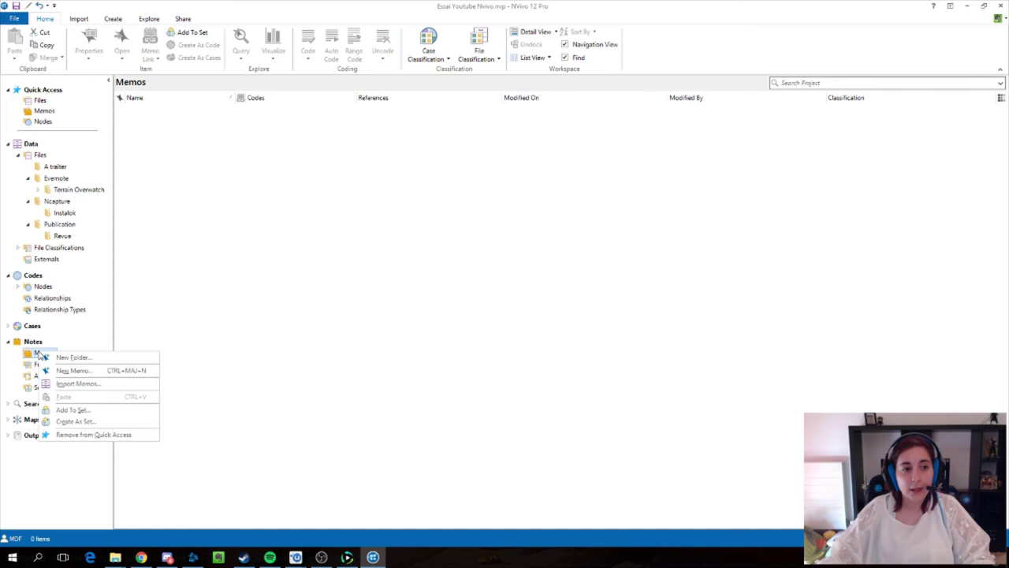
left_click(65, 357)
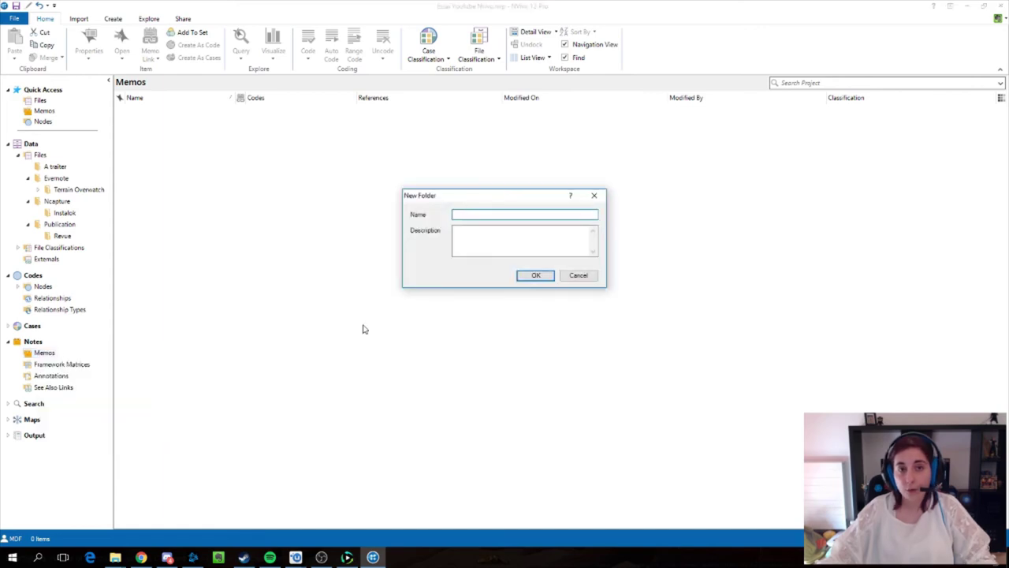
type("Ca")
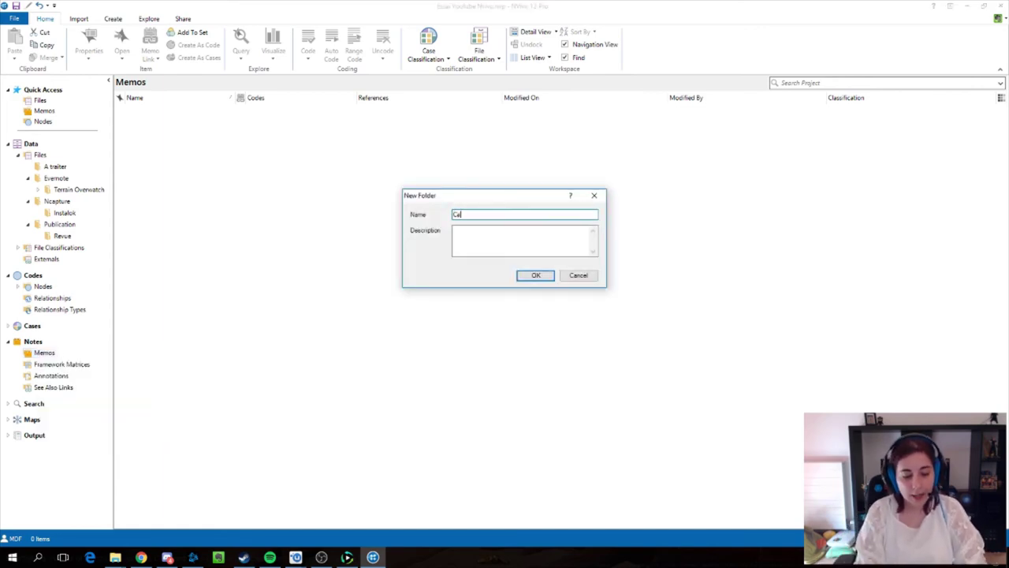
type("mel de route")
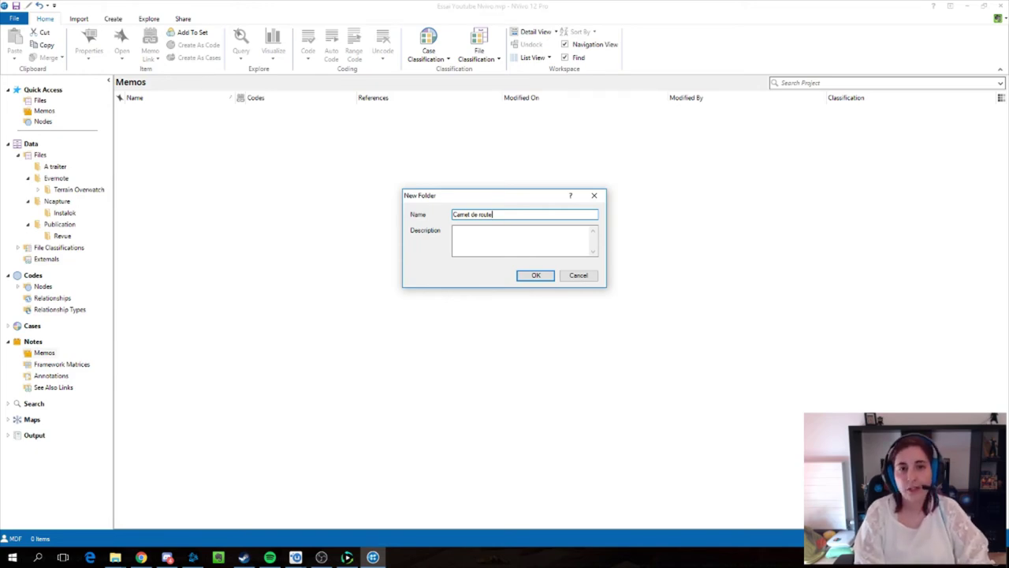
key("Return")
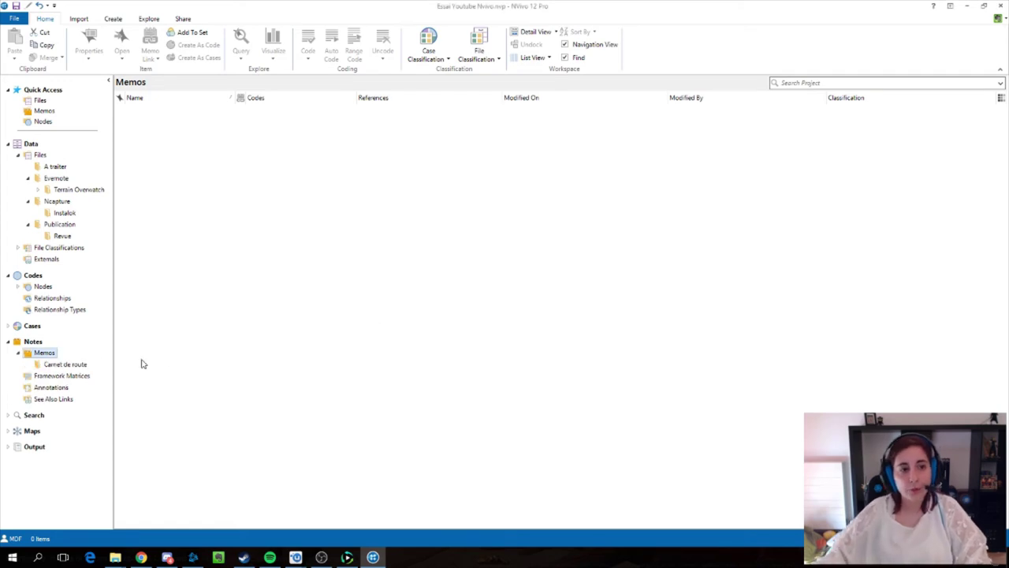
With the Carnet de route memo folder selected, create a new document named Carnet de route Noeuds.
left_click(67, 365)
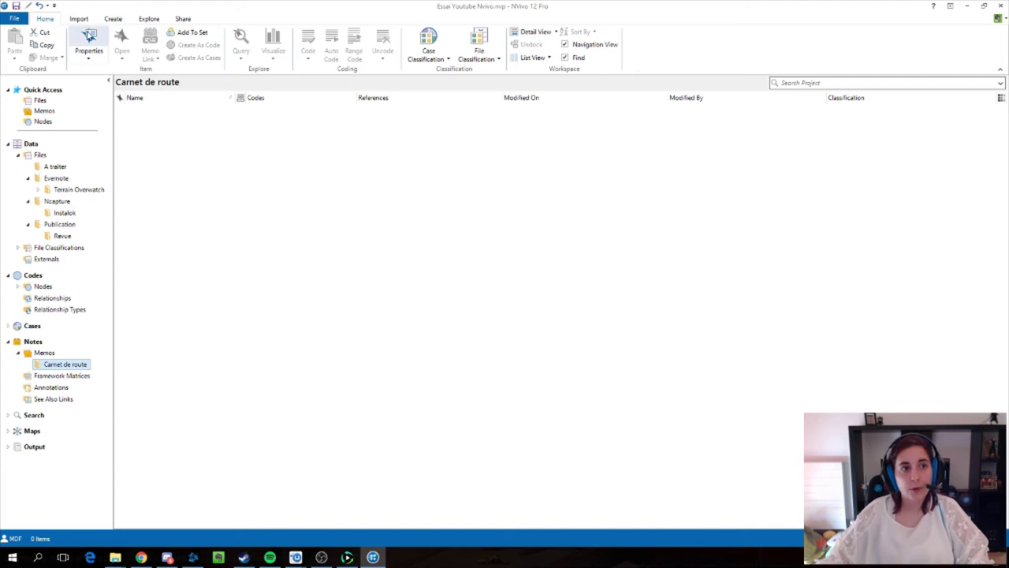
left_click(114, 20)
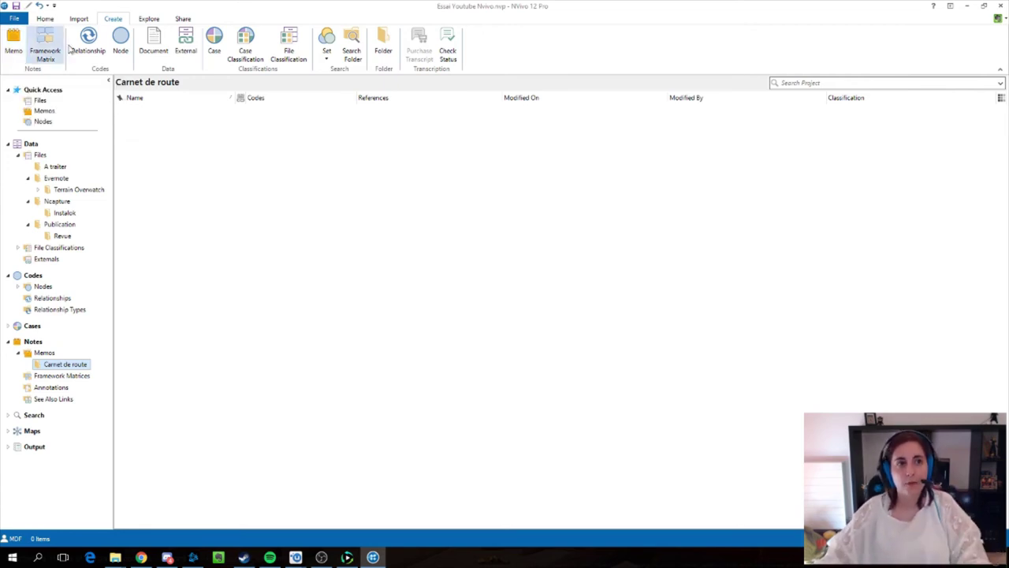
left_click(154, 43)
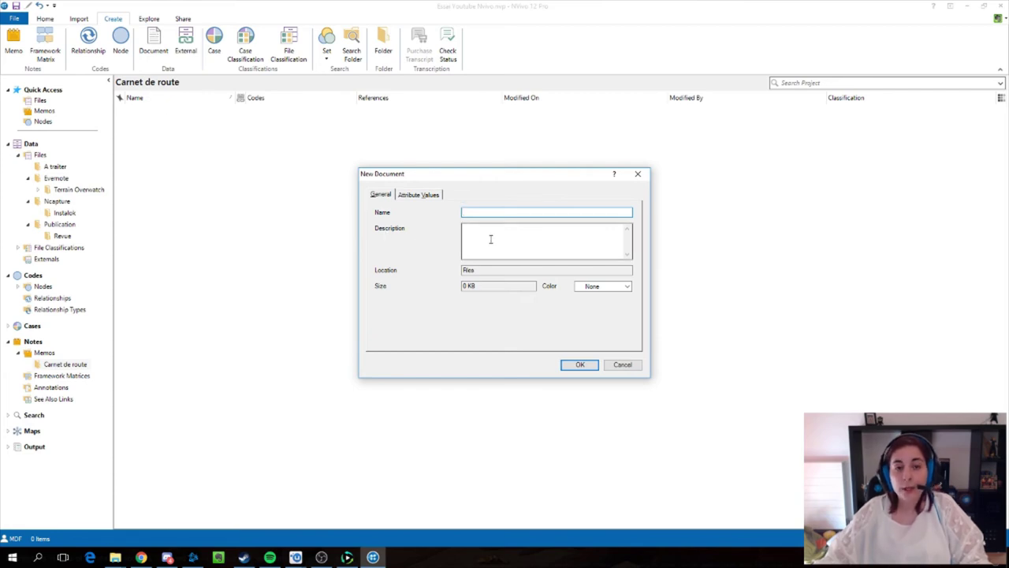
type("Car")
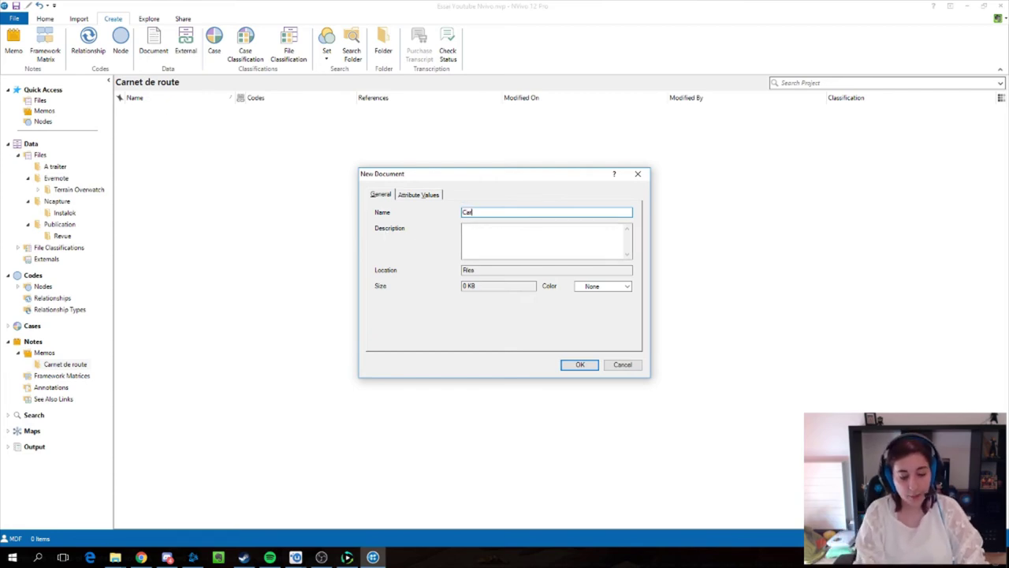
type("net de route No")
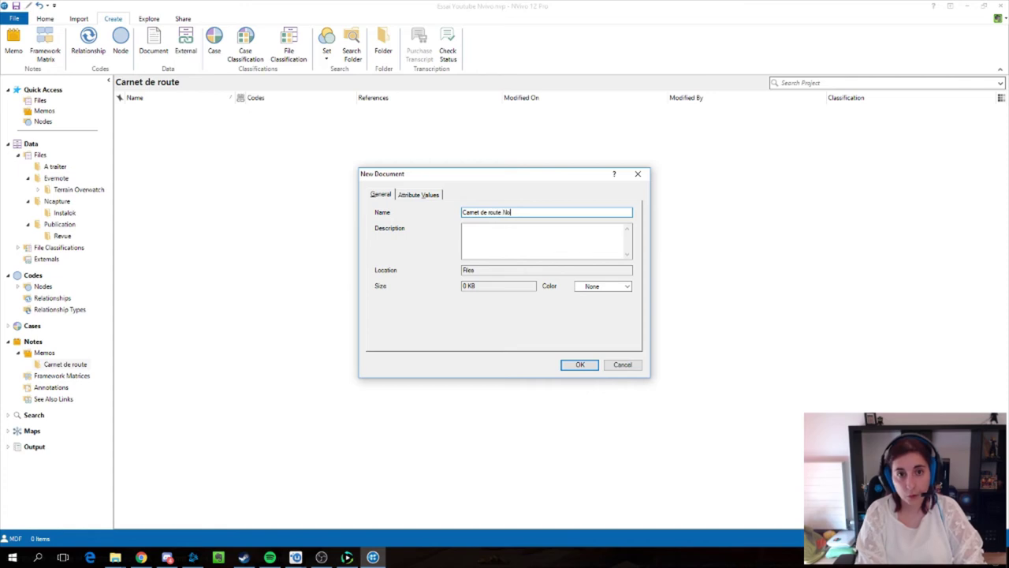
type("euds")
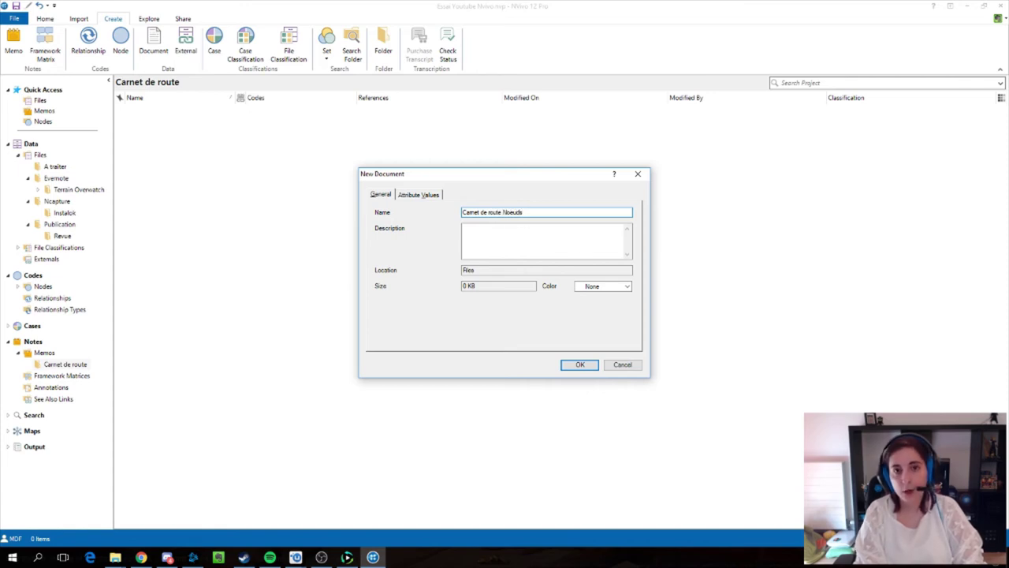
key("Return")
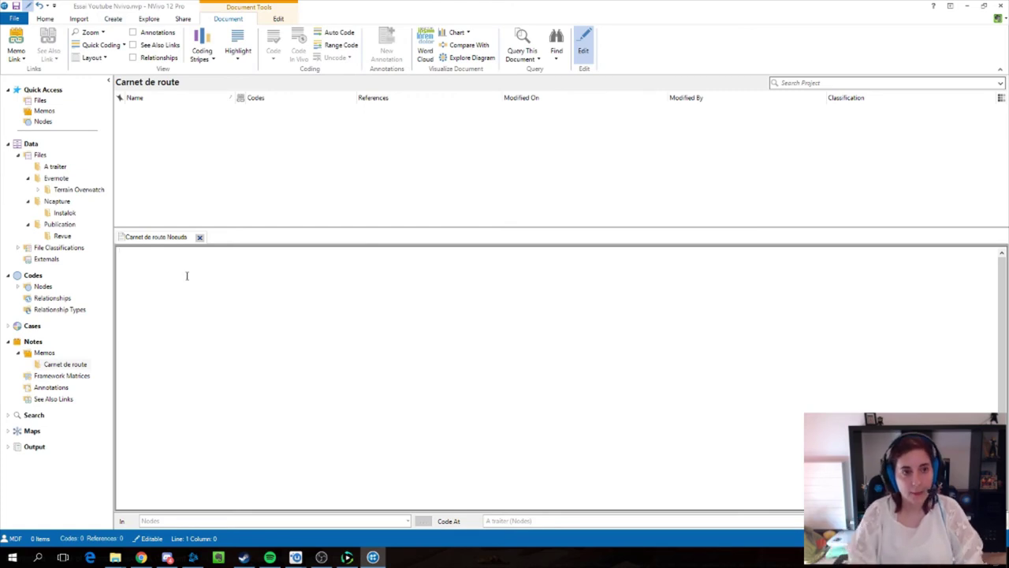
Write the title Configuration in the new document, followed by a second line reading "Ce noeud recouvre".
type("Configuration")
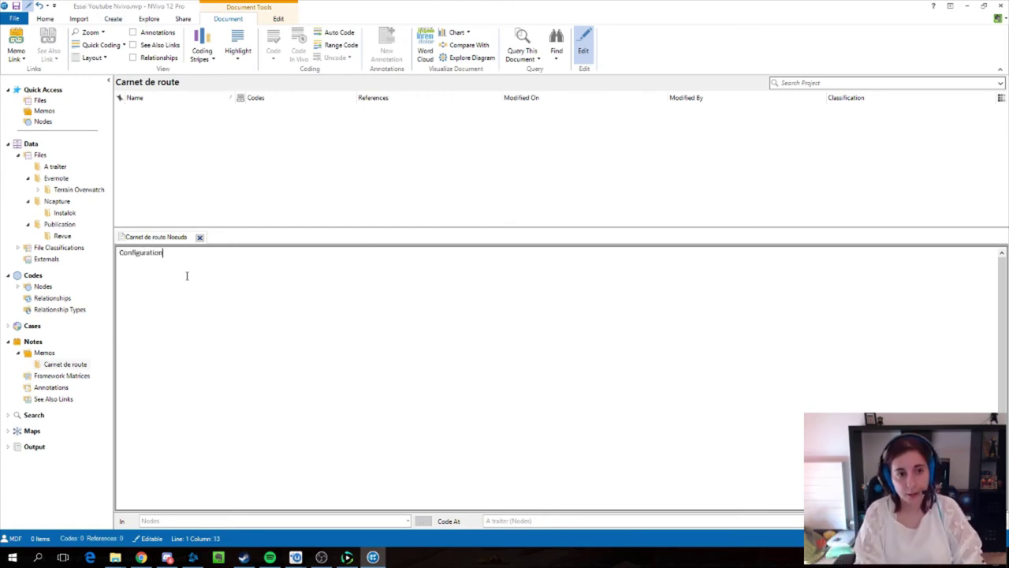
key("Return")
type("Ce noeud recouvre")
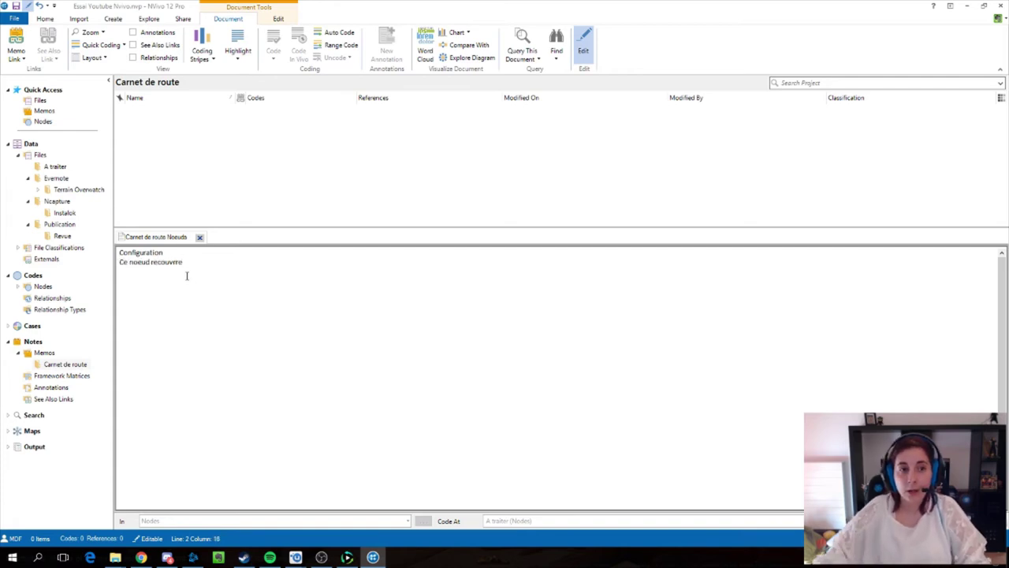
key("BackSpace")
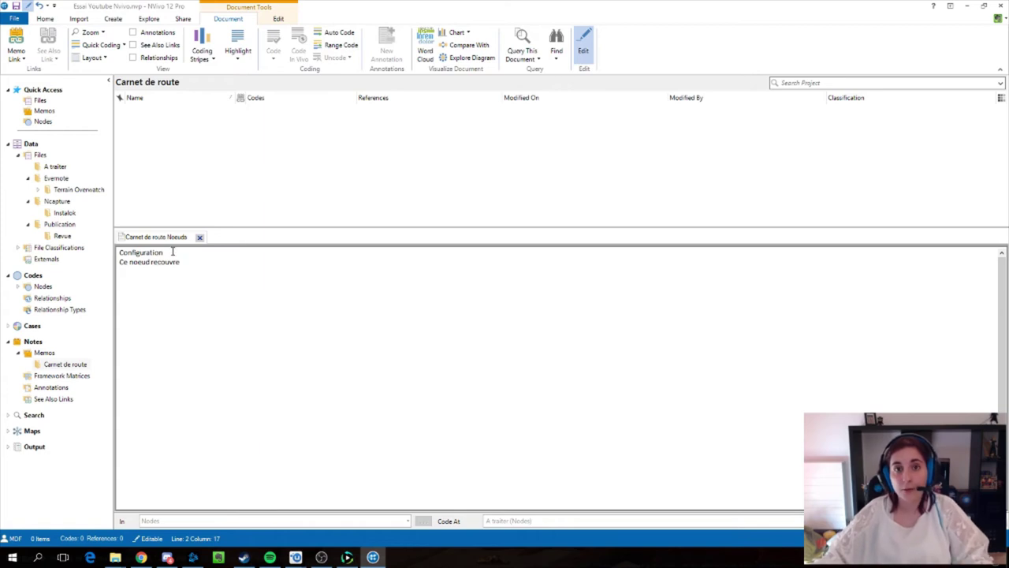
Apply the Heading 1 style to the word Configuration in the document.
left_click_drag(167, 252, 116, 252)
left_click(279, 18)
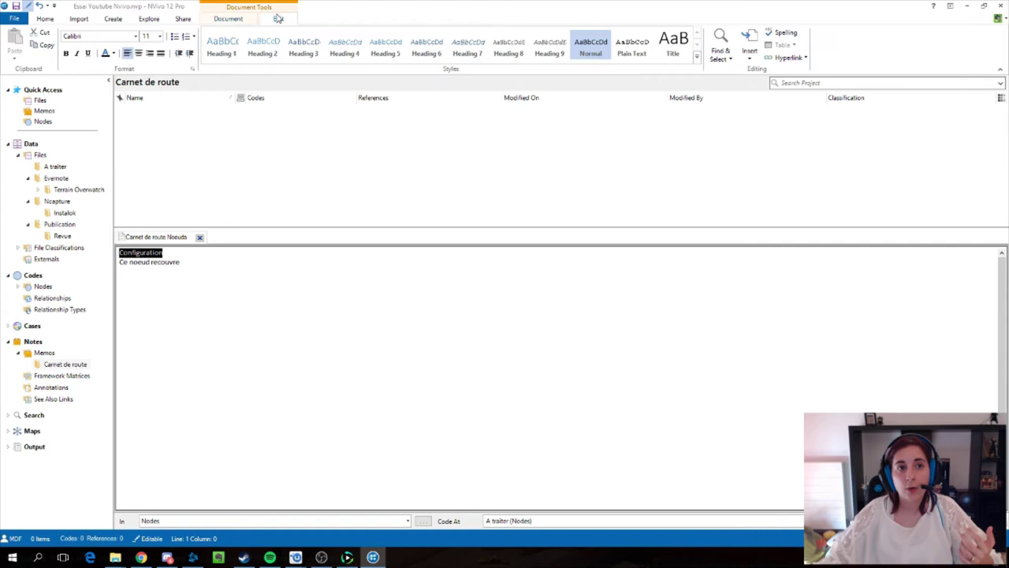
left_click(228, 55)
left_click(182, 261)
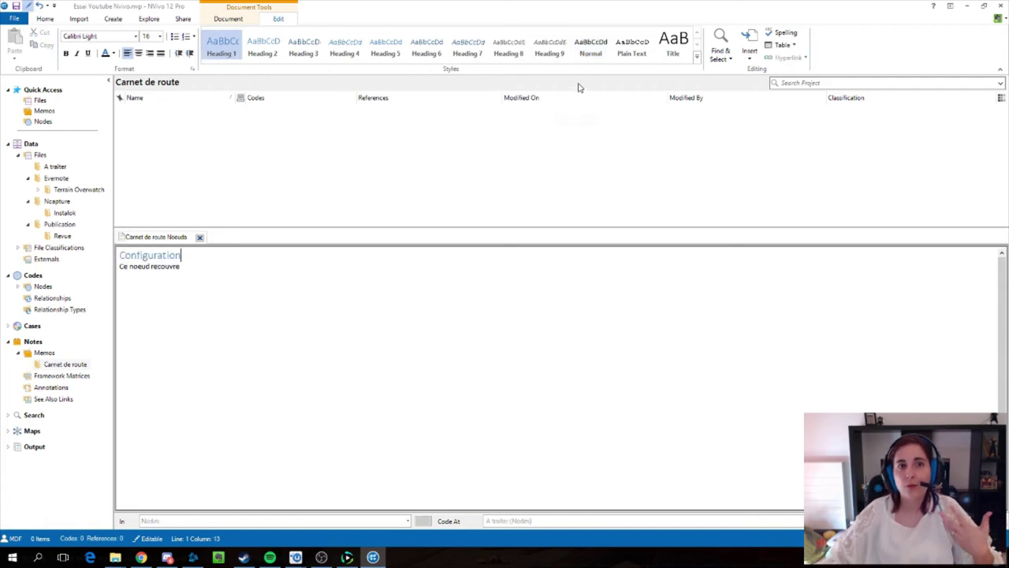
scroll(565, 47, "up", 4)
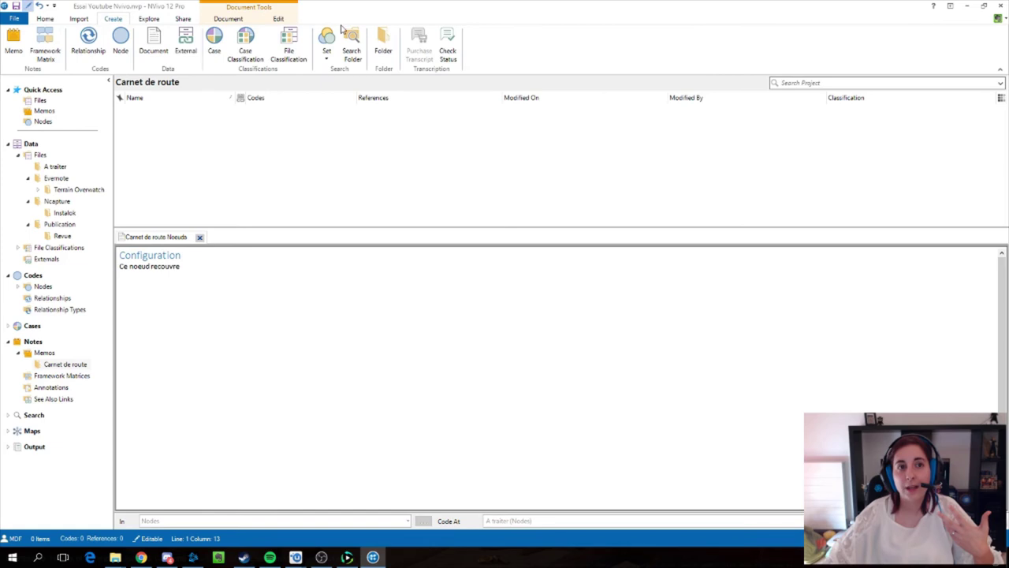
left_click(277, 19)
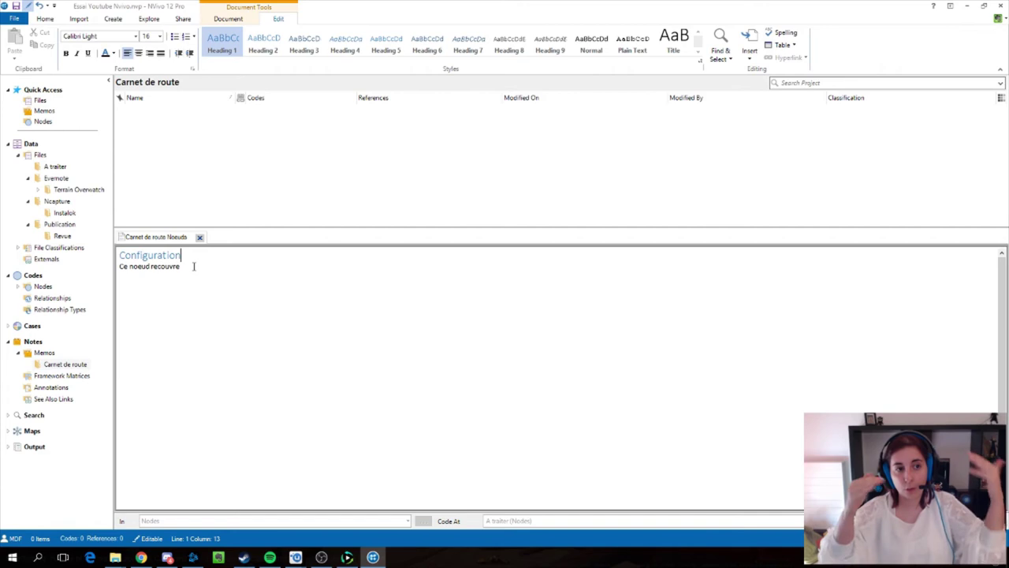
Save the project and display the list of nodes above the open document.
left_click(9, 275)
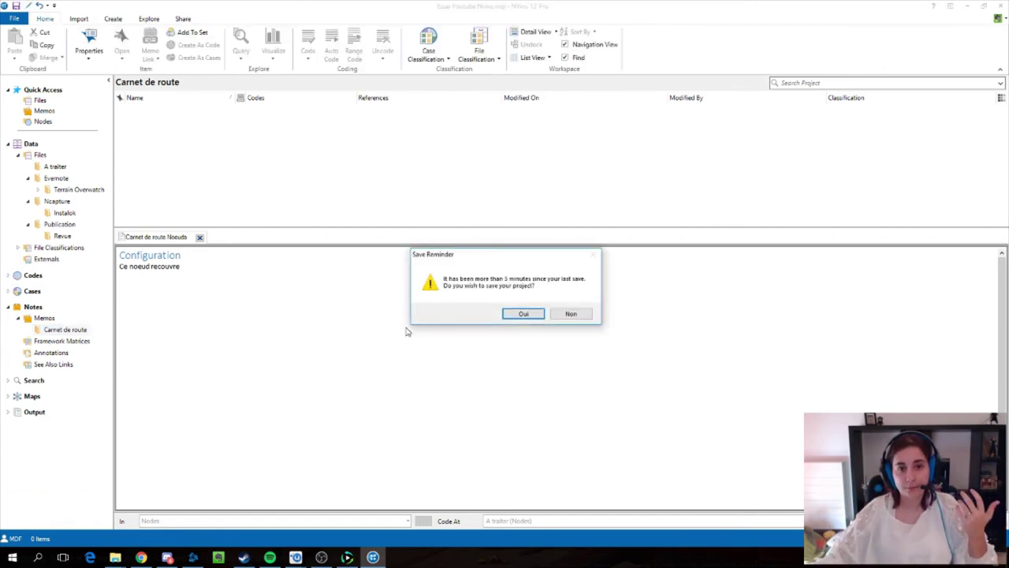
left_click(523, 313)
left_click(9, 275)
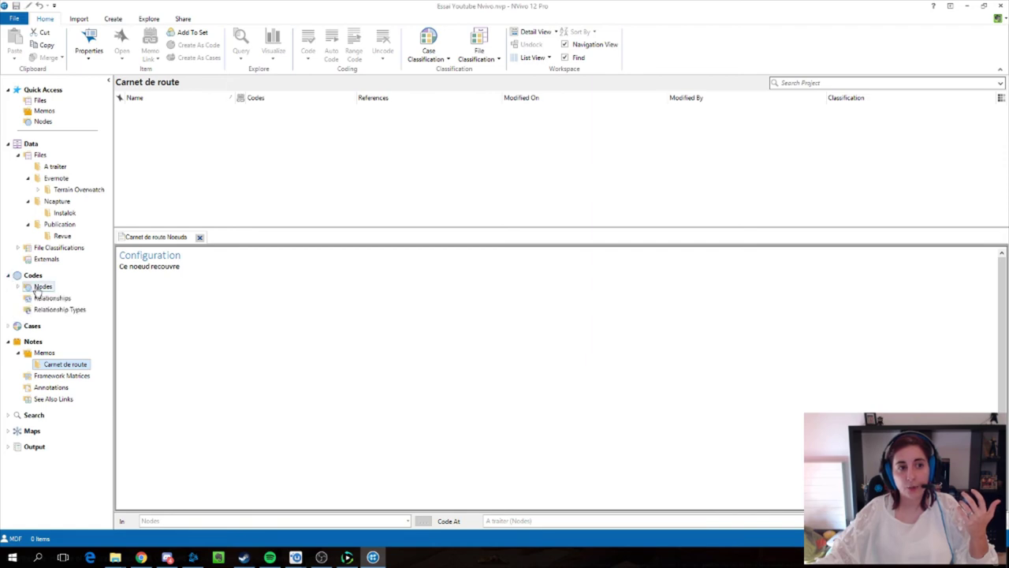
left_click(36, 290)
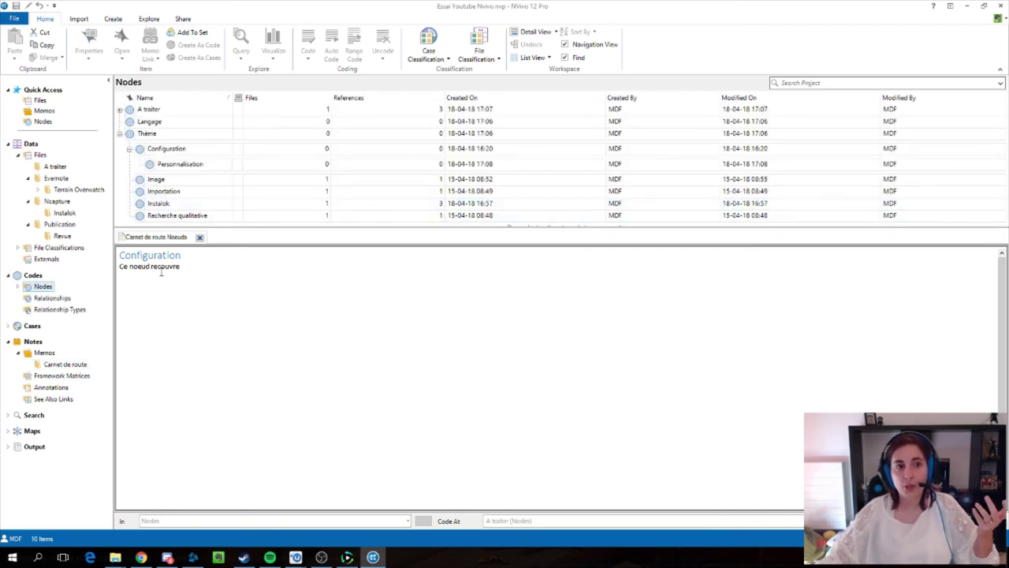
left_click(197, 268)
key("Return")
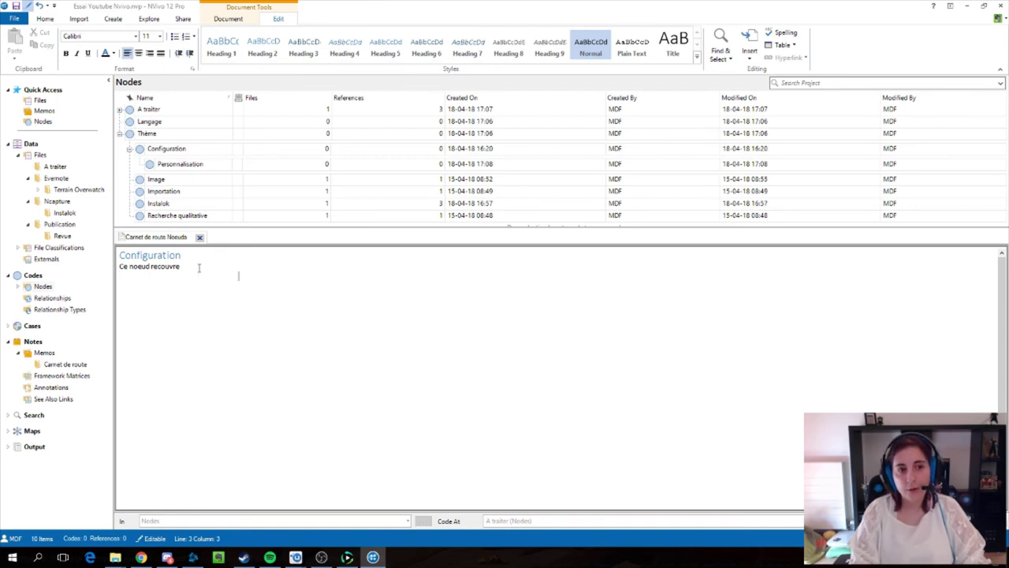
key("Tab")
key("Tab")
key("BackSpace")
key("BackSpace")
left_click(199, 268)
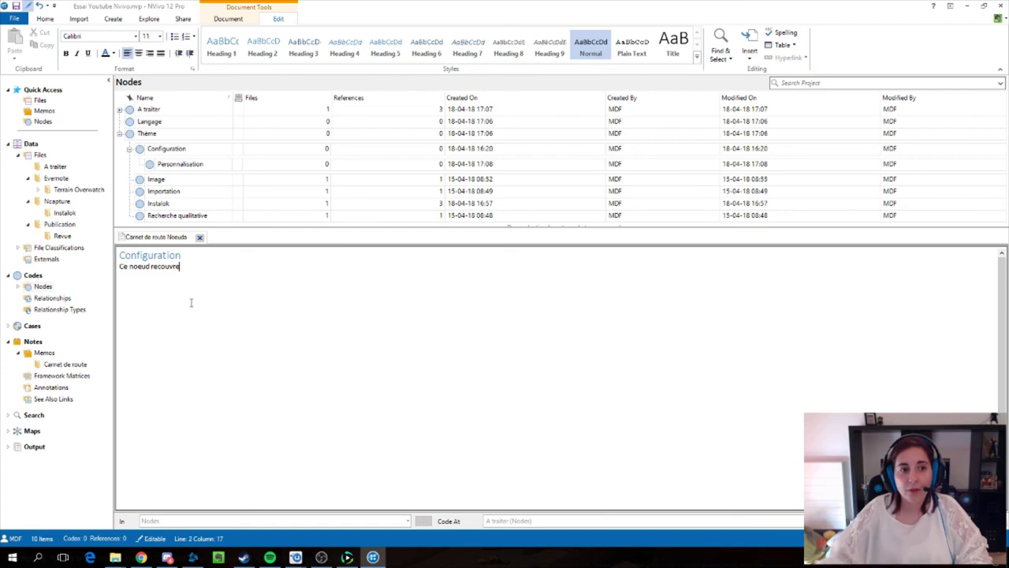
Close the Carnet de route Noeuds document, then view and dismiss the node choices for coding the Instalok PDF in the A traiter files folder.
left_click(200, 237)
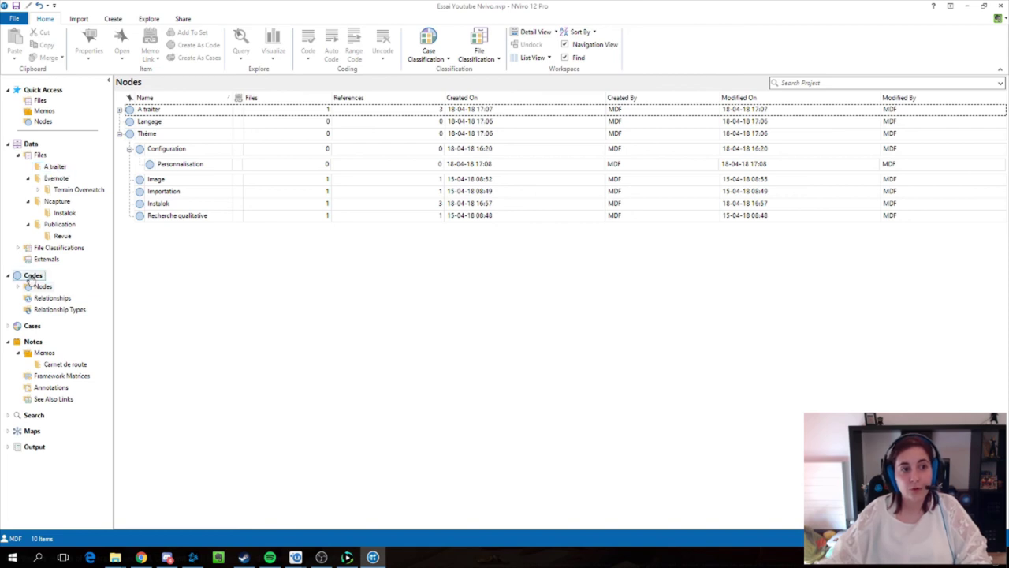
left_click(52, 167)
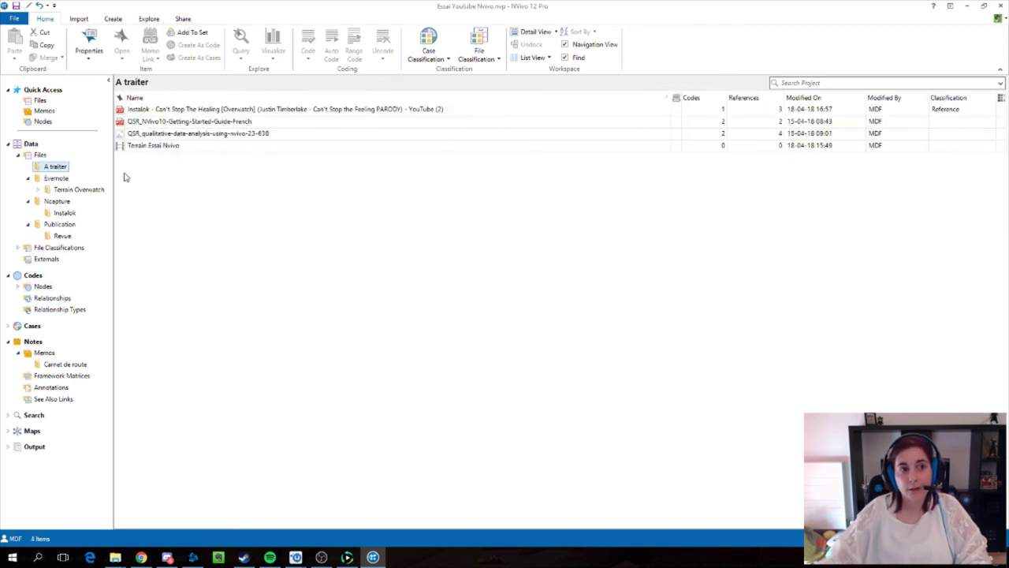
right_click(181, 113)
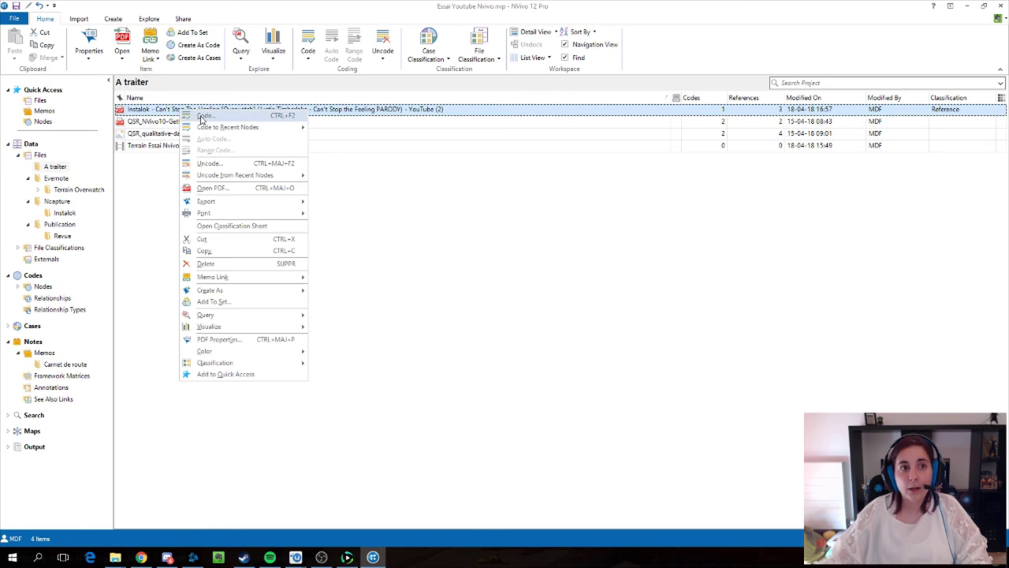
left_click(207, 116)
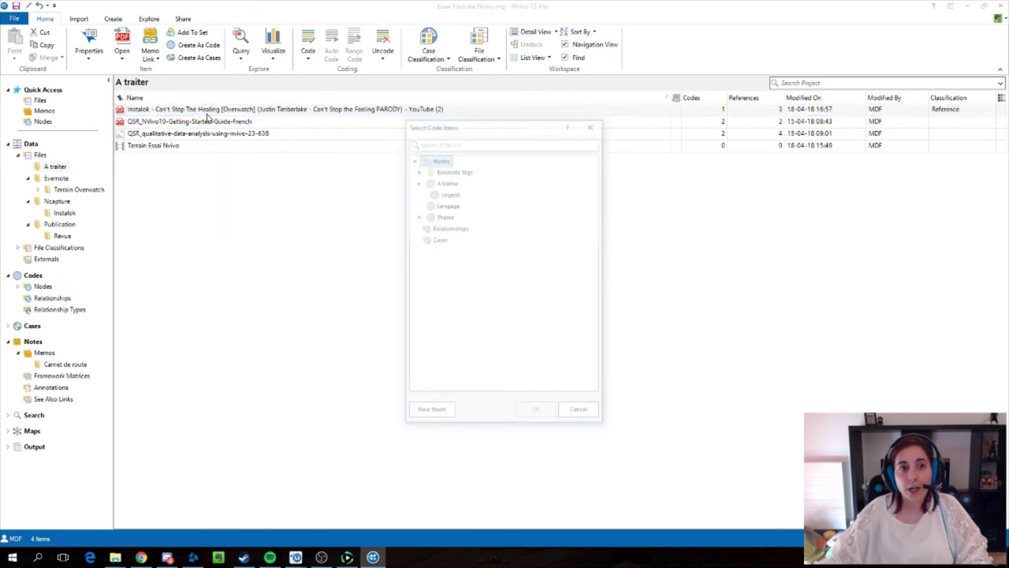
left_click(590, 124)
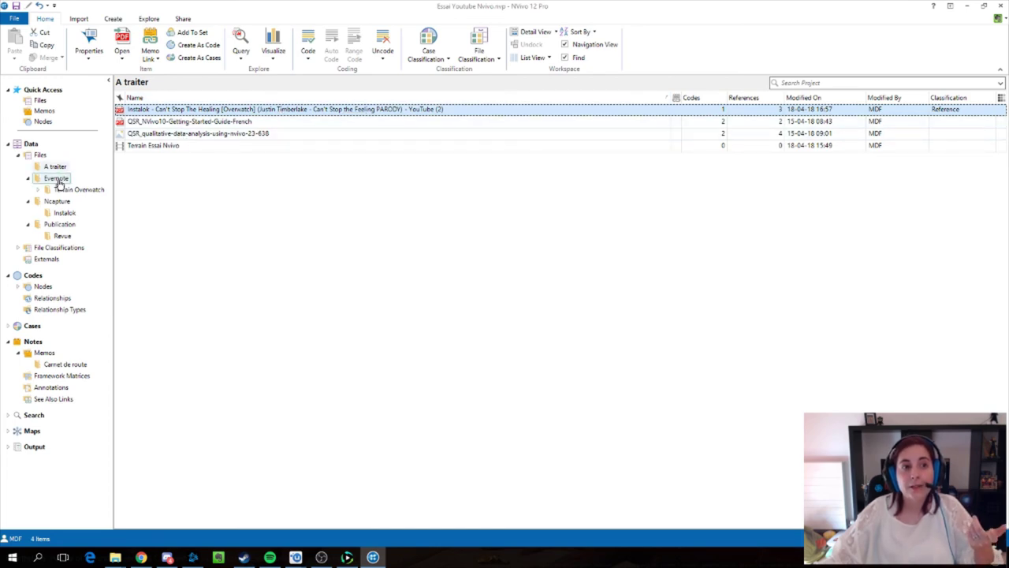
Open the QSR_NVivo10-Getting-Started-Guide-French PDF at its table of contents on page 3.
left_click(162, 122)
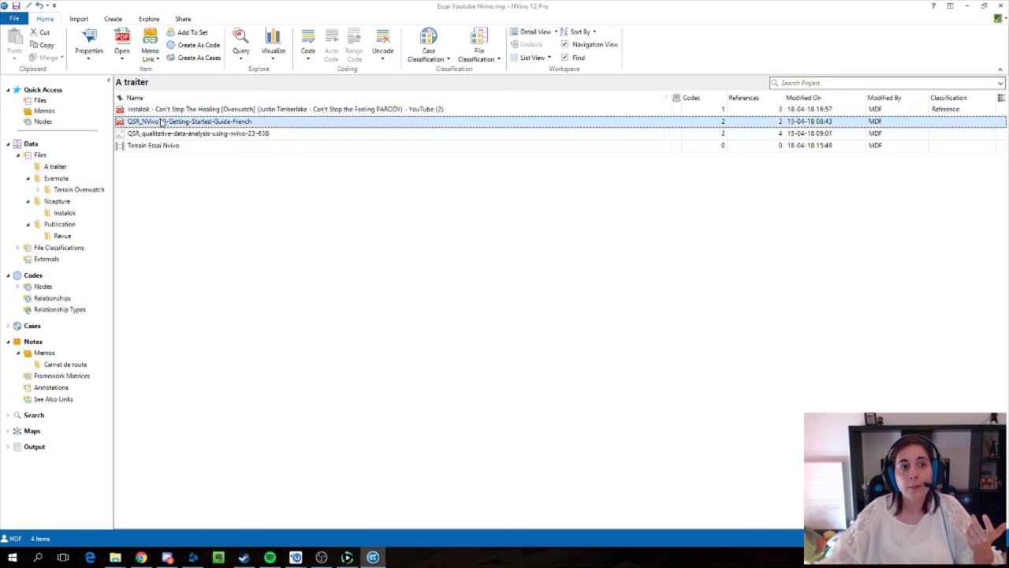
double_click(161, 122)
scroll(448, 377, "down", 5)
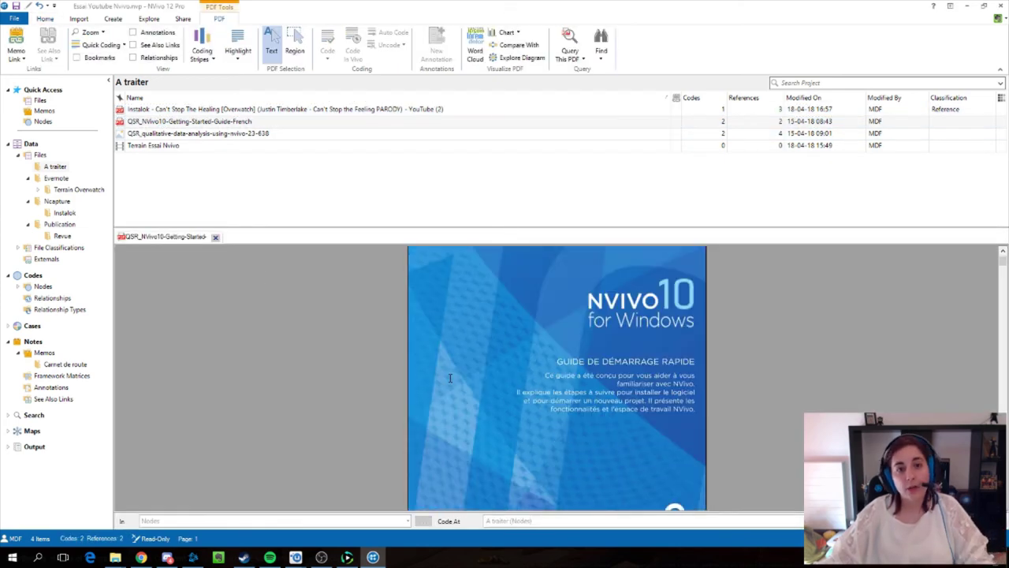
scroll(450, 377, "down", 3)
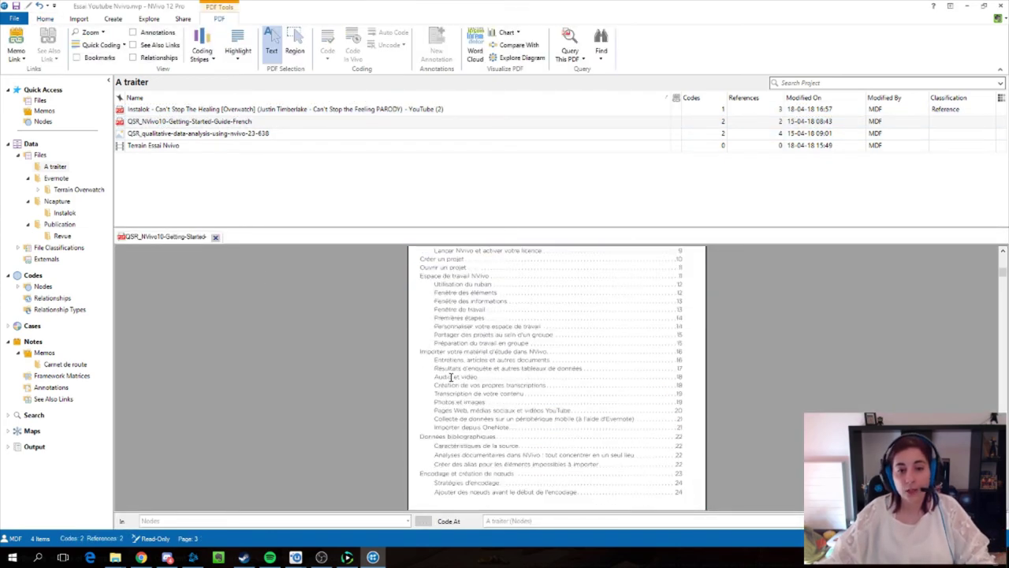
Try to code the line "Résultats d'enquête et autres tableaux de données" at a new node named Non pertinent under A traiter.
left_click_drag(582, 368, 441, 369)
right_click(444, 368)
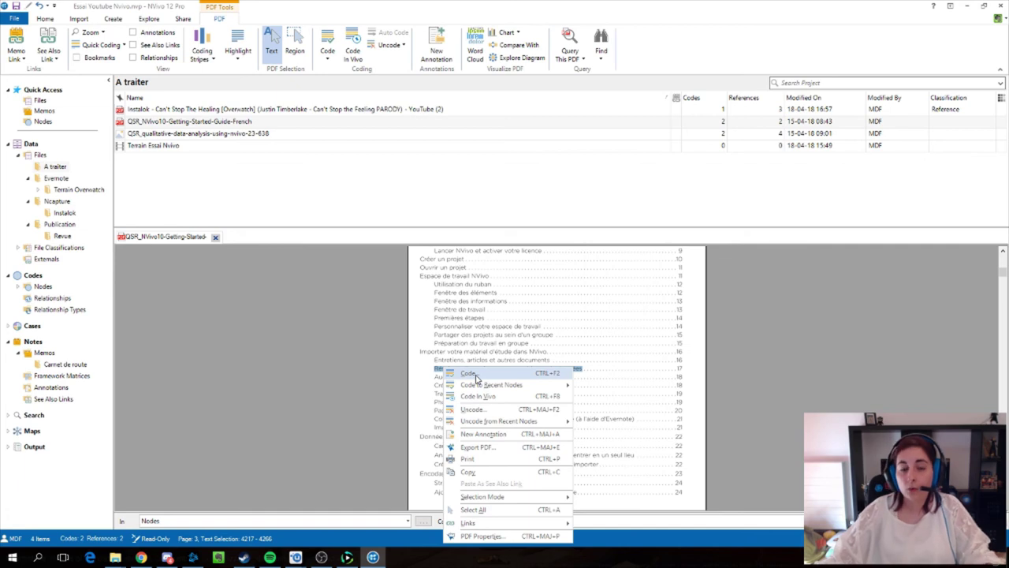
left_click(471, 374)
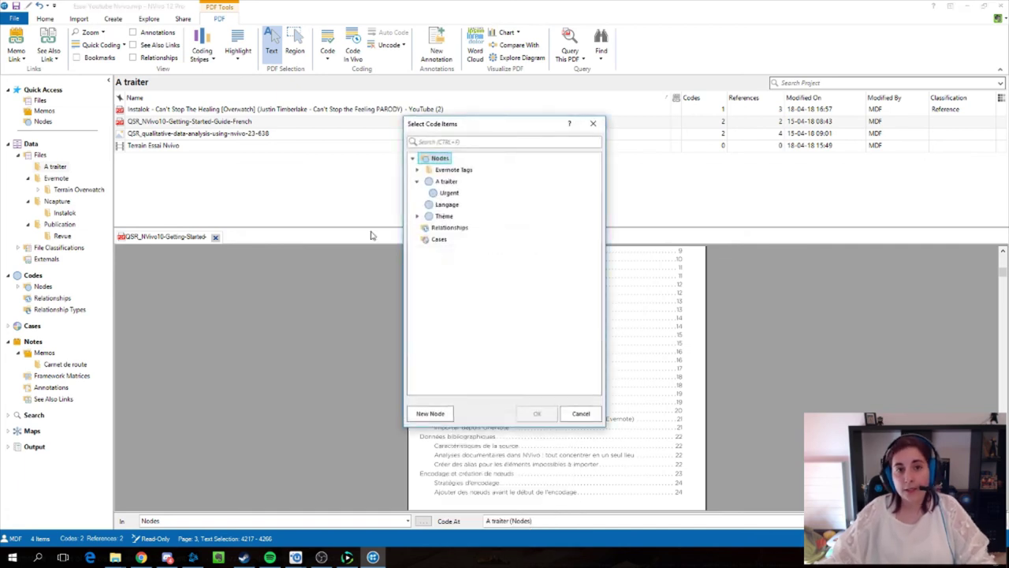
left_click(446, 183)
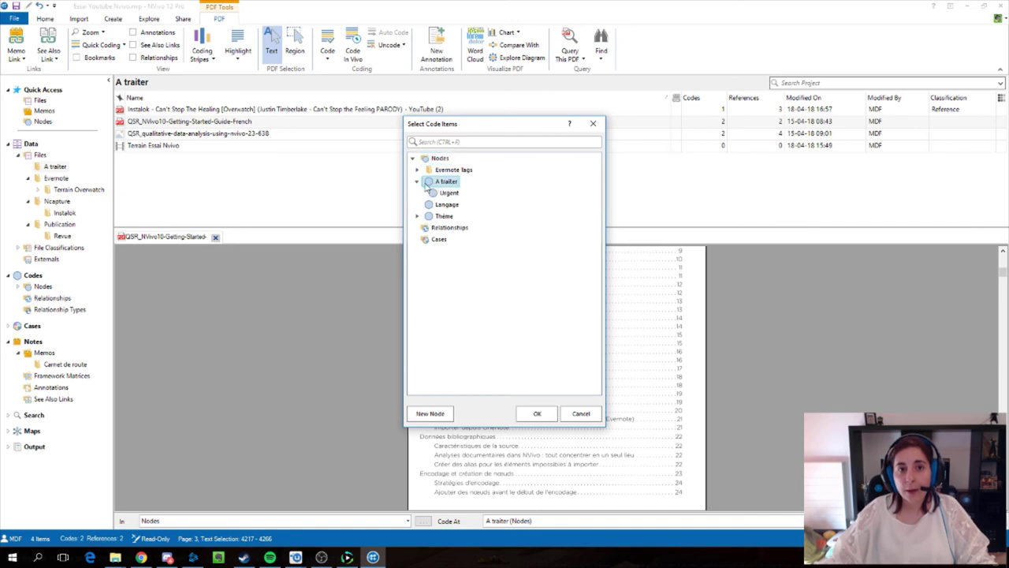
left_click(429, 413)
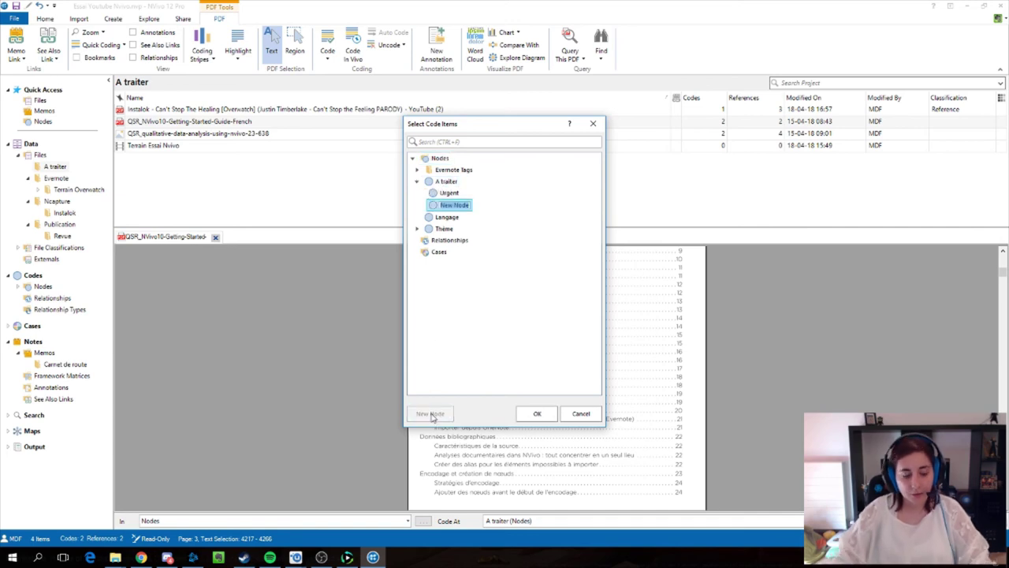
type("Non per")
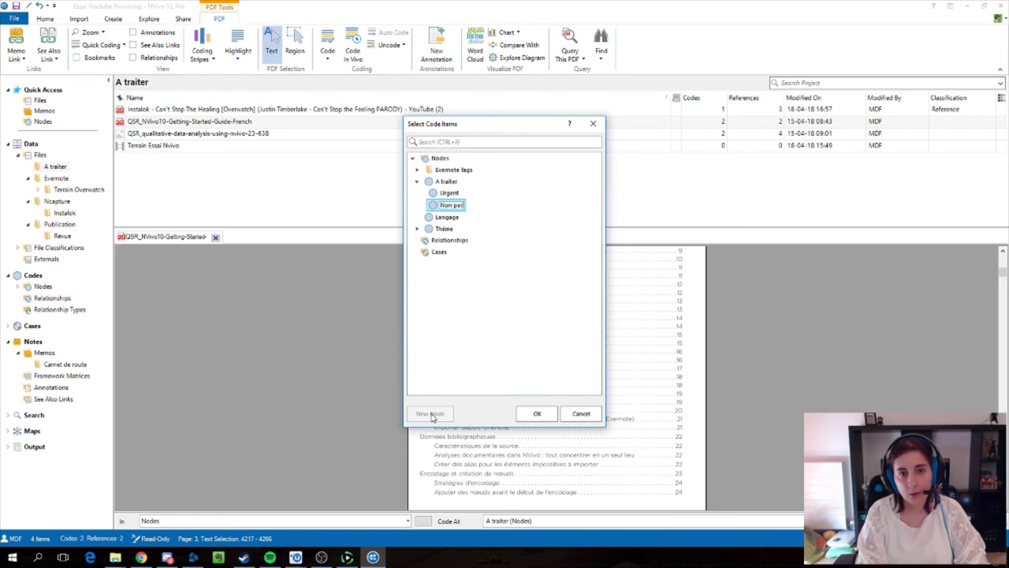
type("tinent")
key("Return")
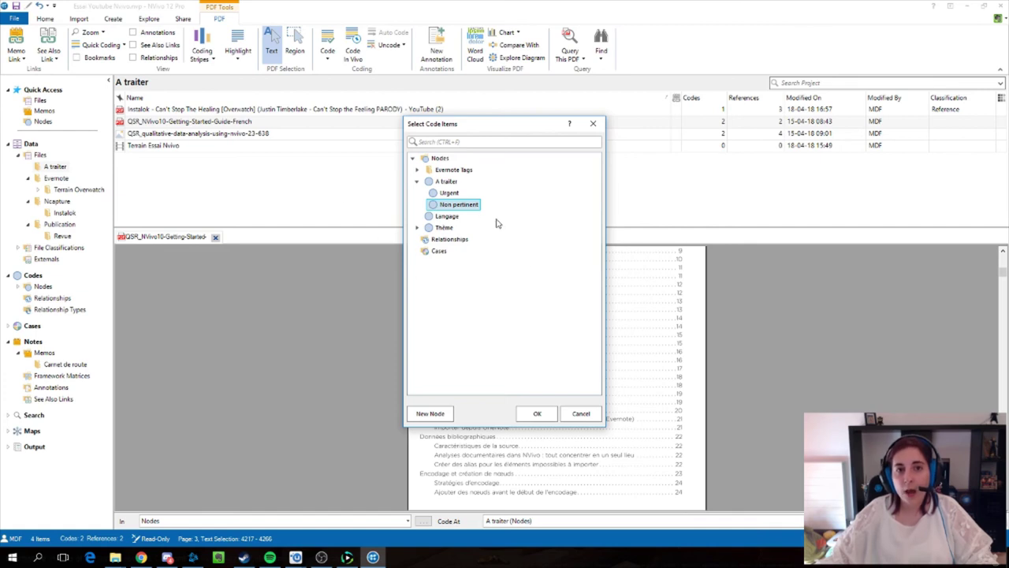
Browse the Thème child nodes and search the code items for Instalok, then clear the search and cancel the coding.
left_click(418, 182)
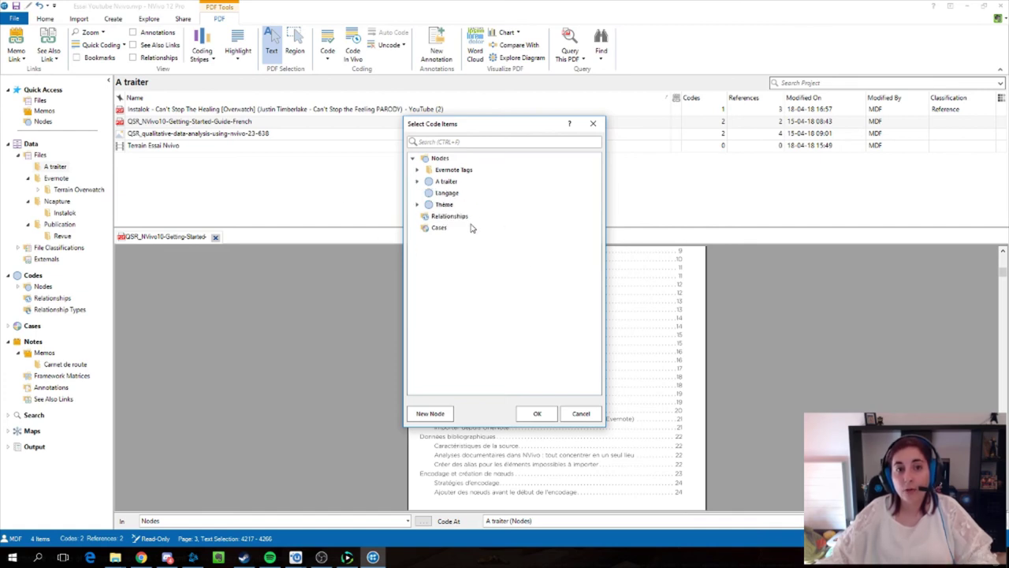
left_click(417, 204)
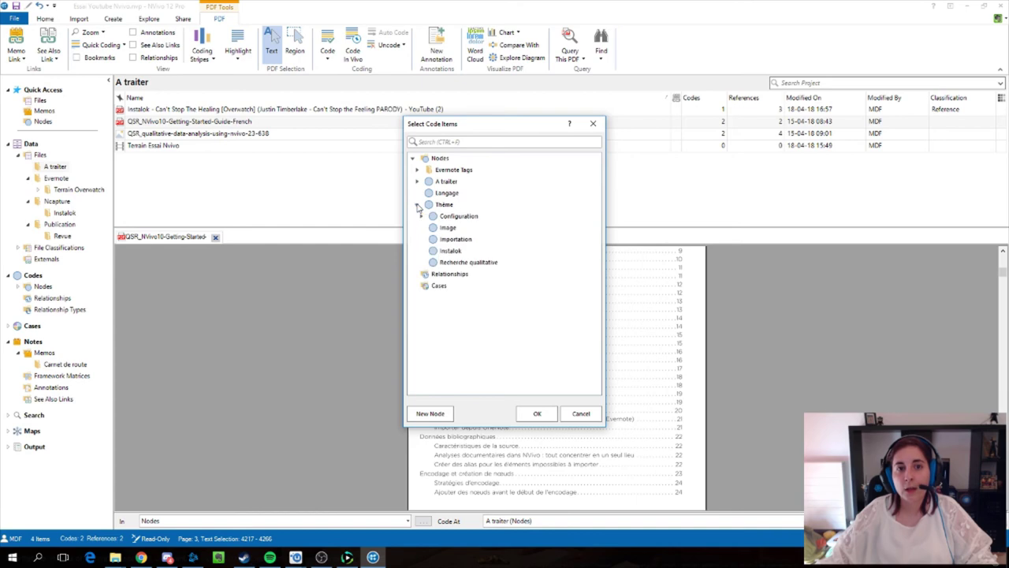
left_click(417, 204)
left_click(439, 142)
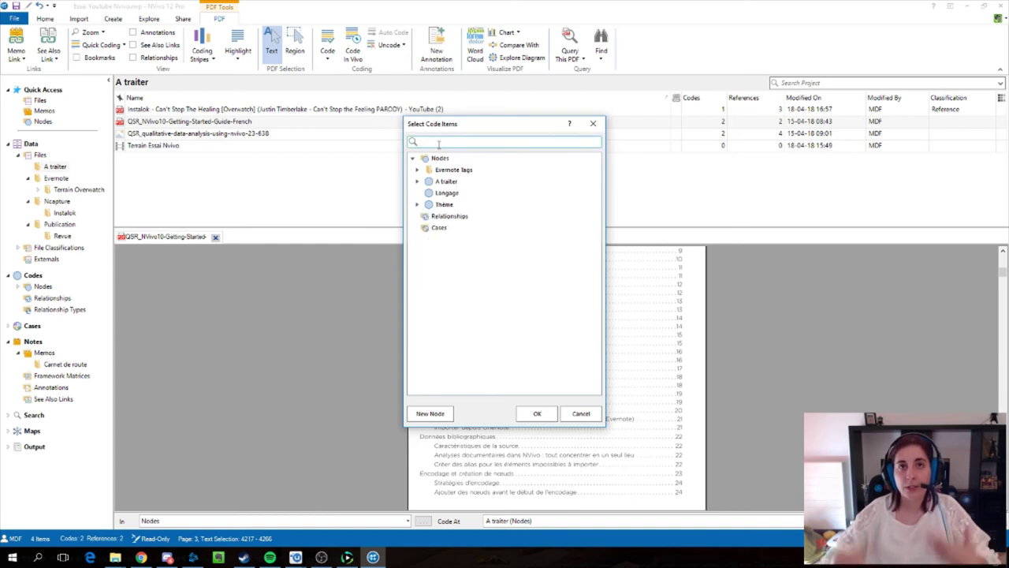
type("Instalok")
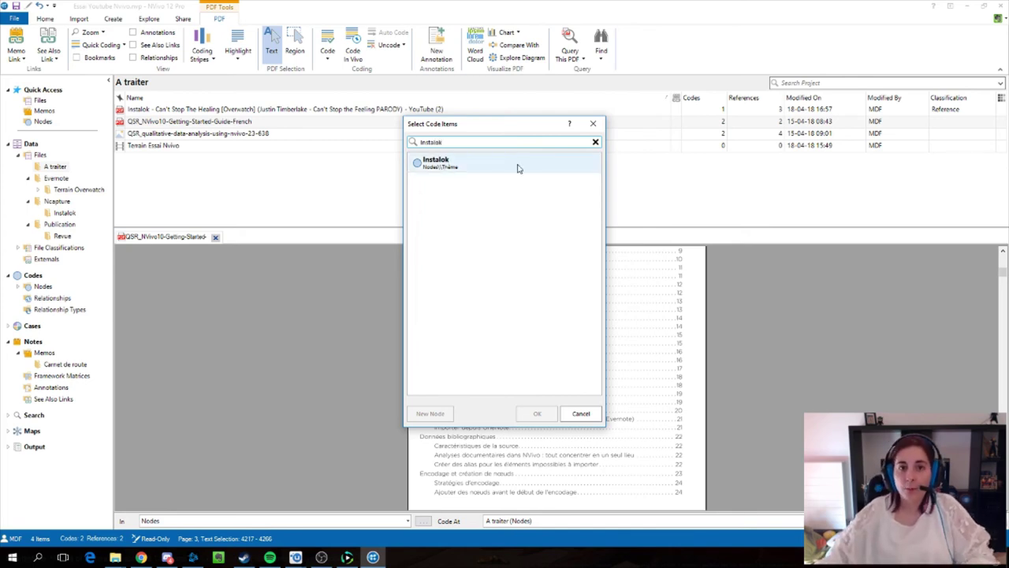
left_click(595, 142)
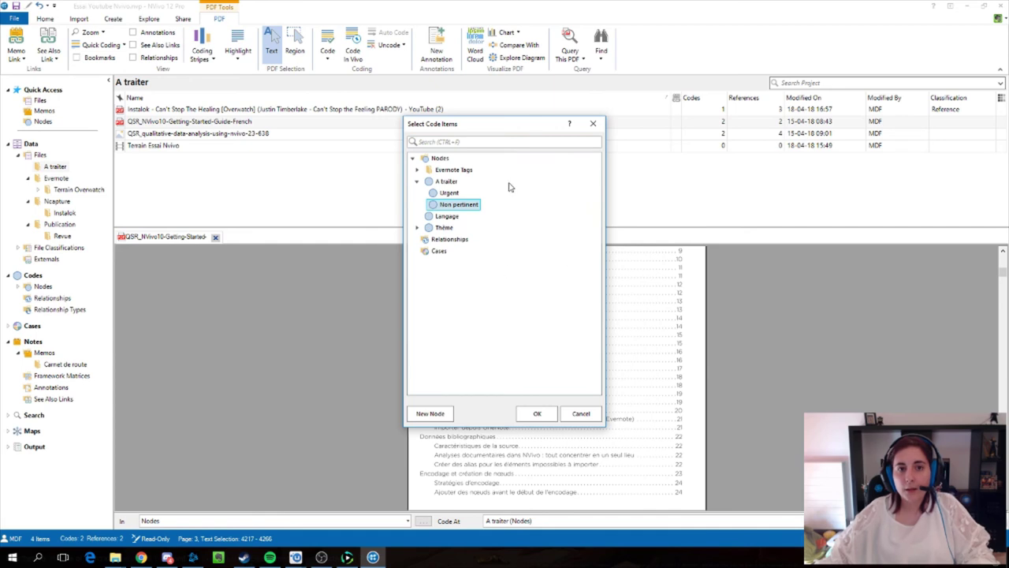
left_click(580, 414)
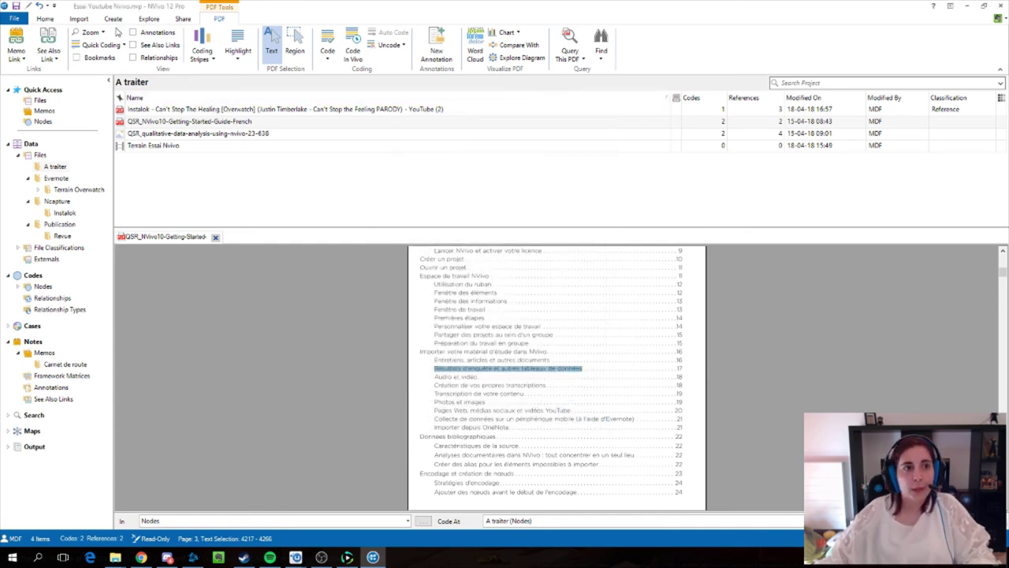
View the settings for creating a new node, including its hierarchical name, and cancel without creating it.
left_click(113, 20)
left_click(120, 40)
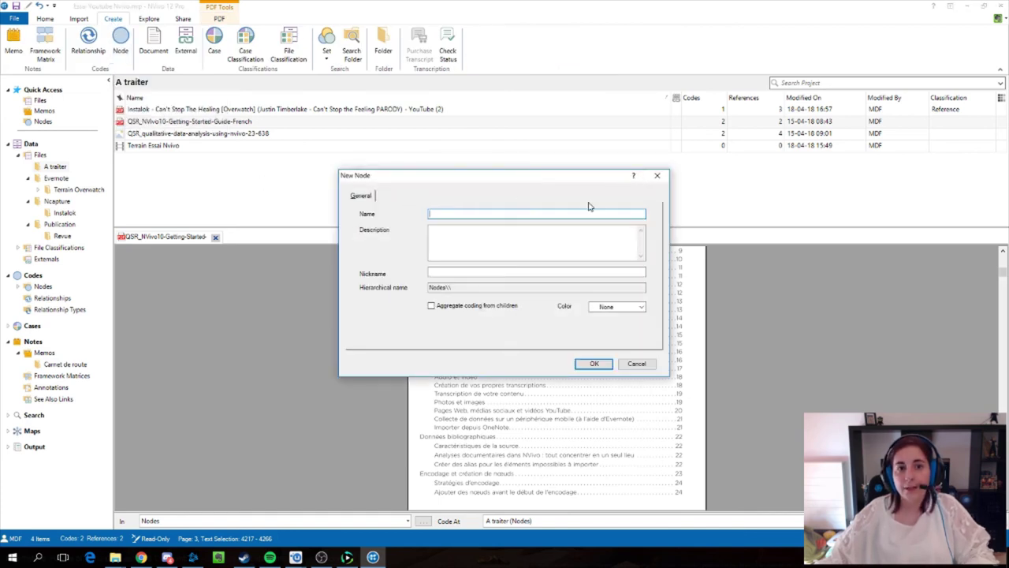
left_click(461, 287)
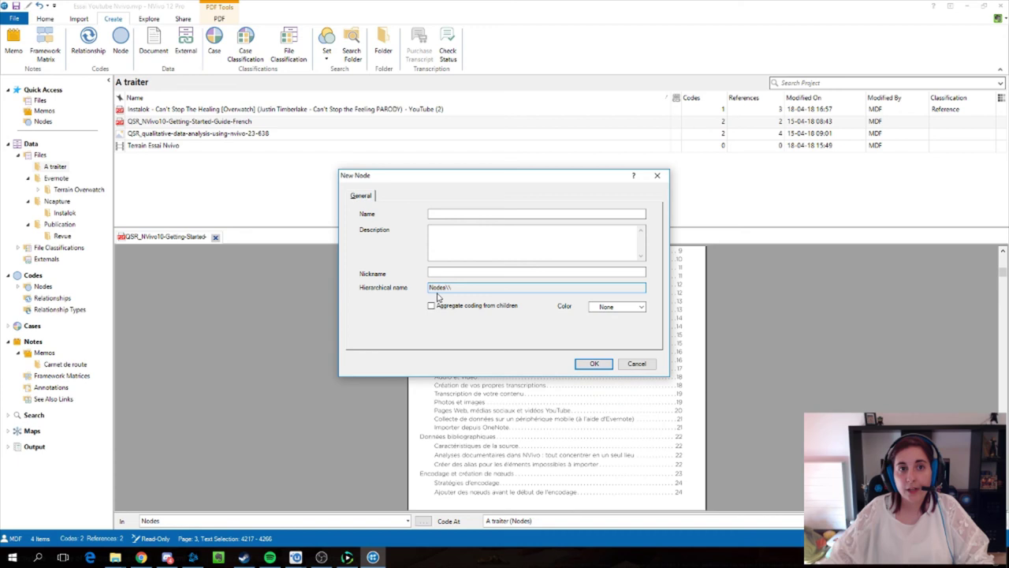
left_click(637, 364)
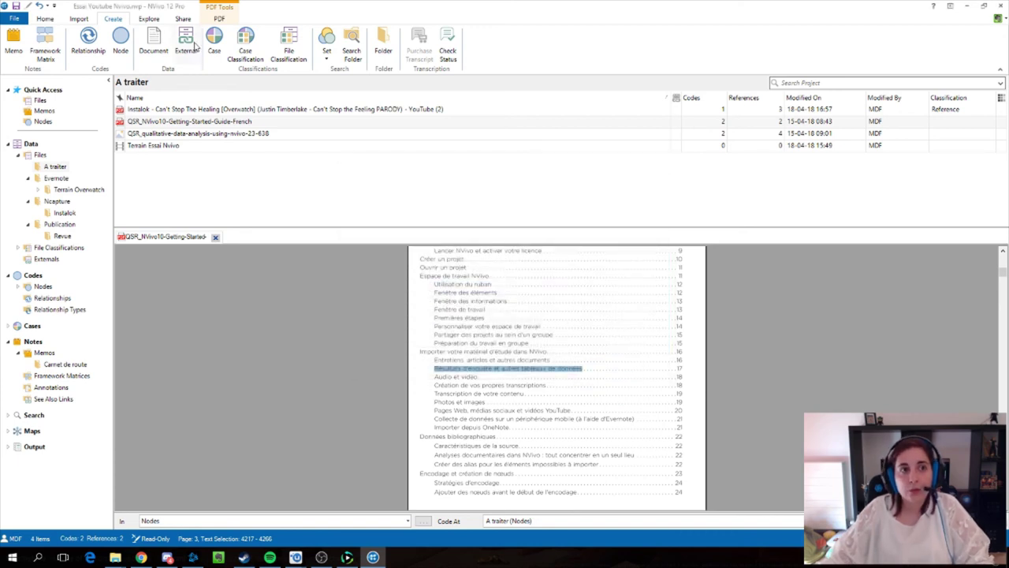
View the Quick Coding display options and the location choices for quick coding, then dismiss them.
left_click(216, 20)
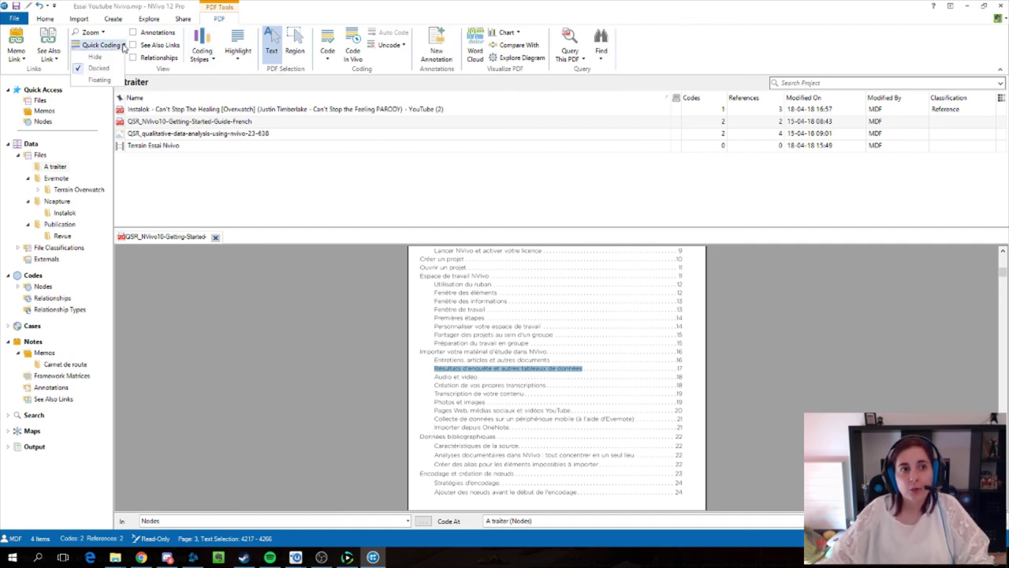
left_click(164, 521)
left_click(164, 522)
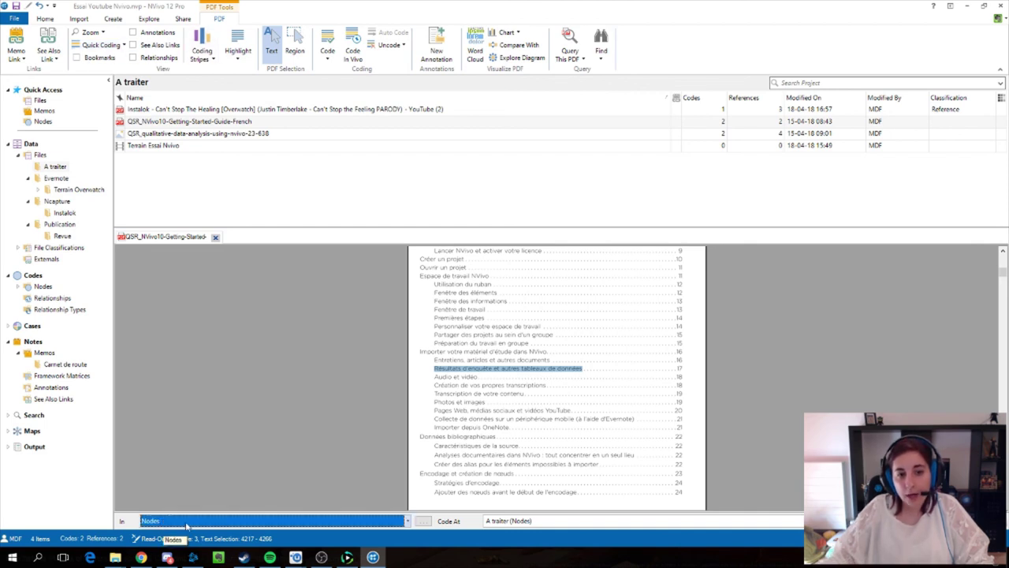
left_click(423, 521)
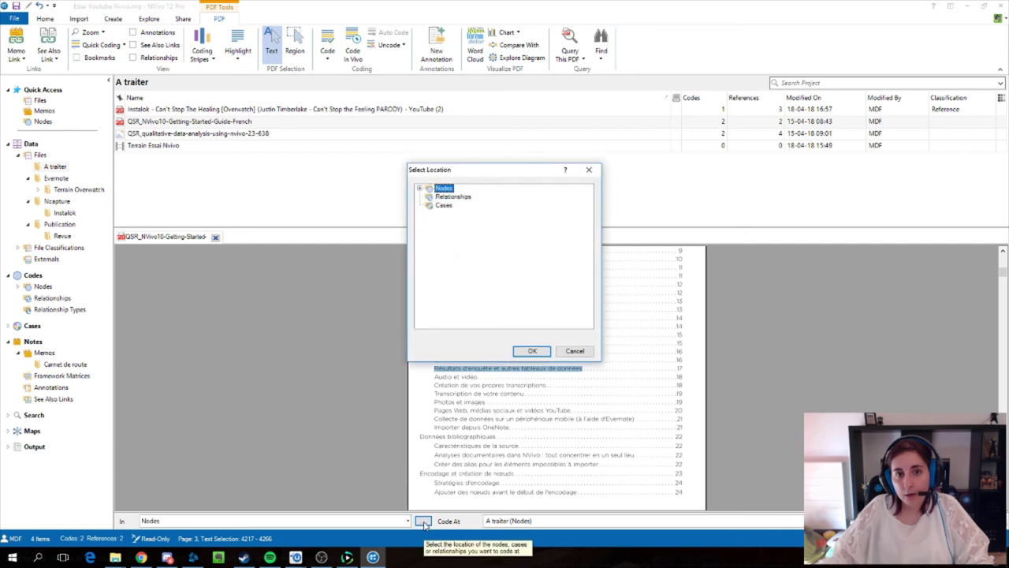
left_click(585, 177)
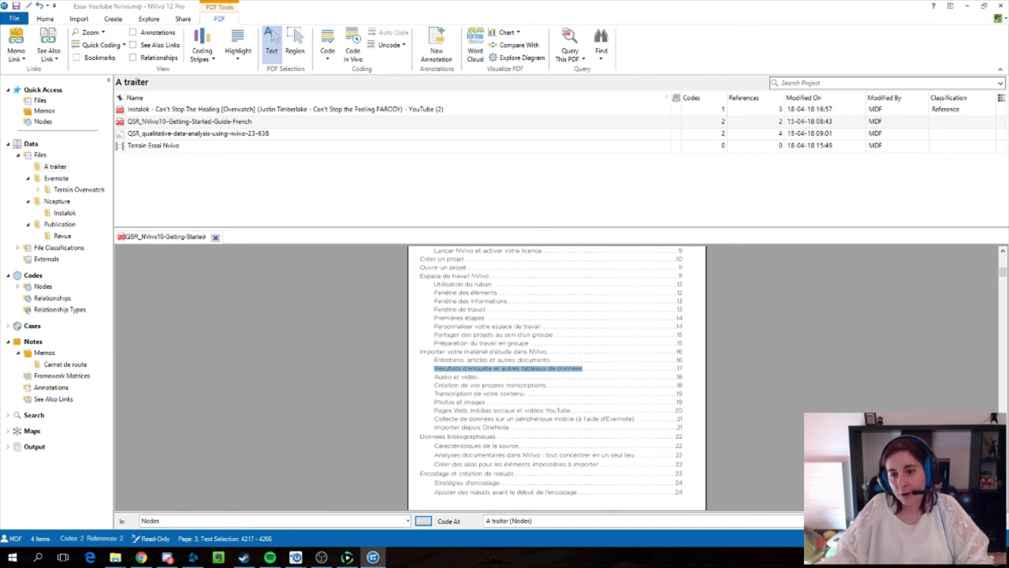
Review the Quick Coding display options again and expand the Nodes hierarchy in the location choices, then cancel.
left_click(133, 45)
left_click(132, 45)
left_click(124, 45)
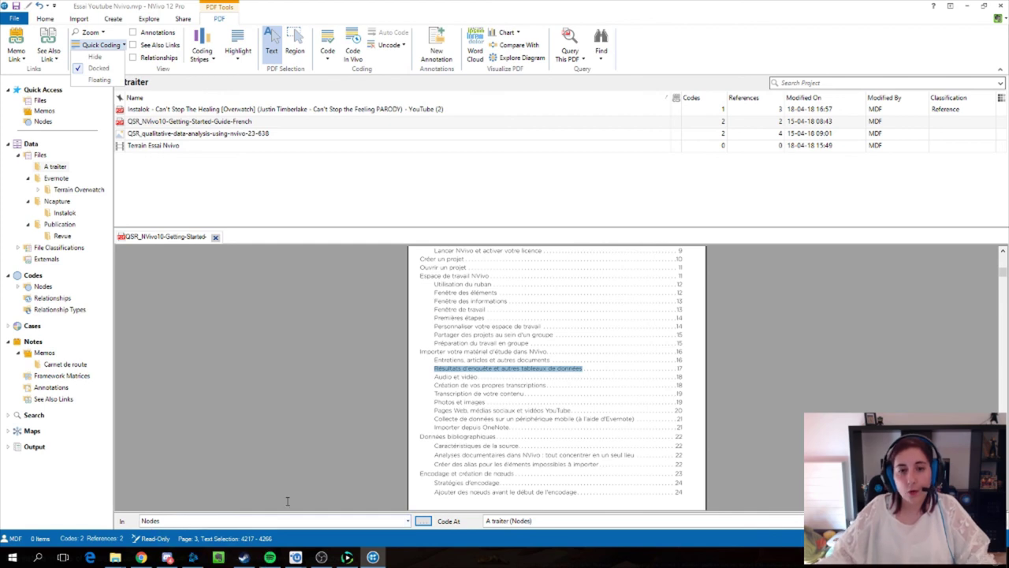
left_click(423, 521)
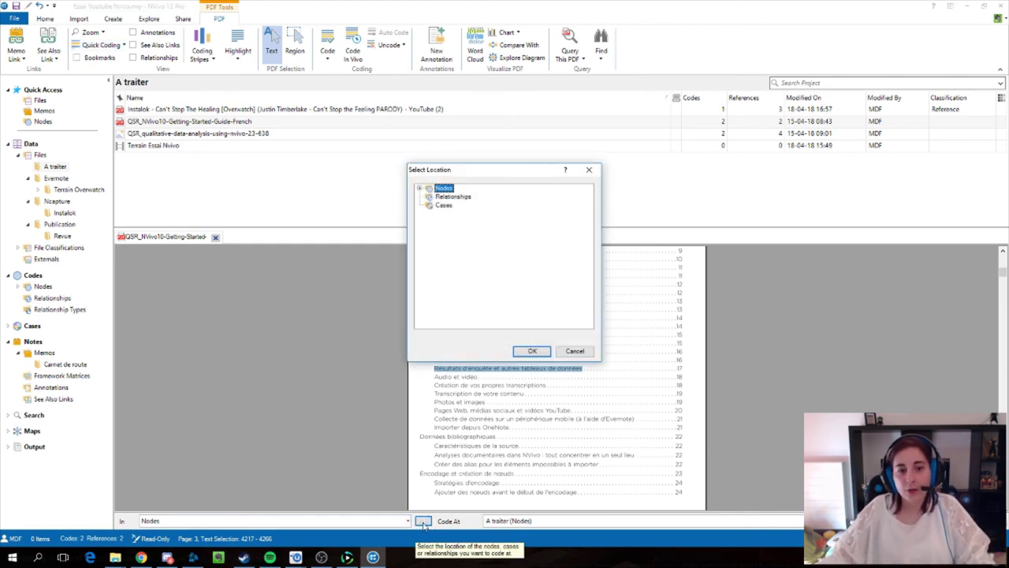
left_click(420, 188)
left_click(429, 205)
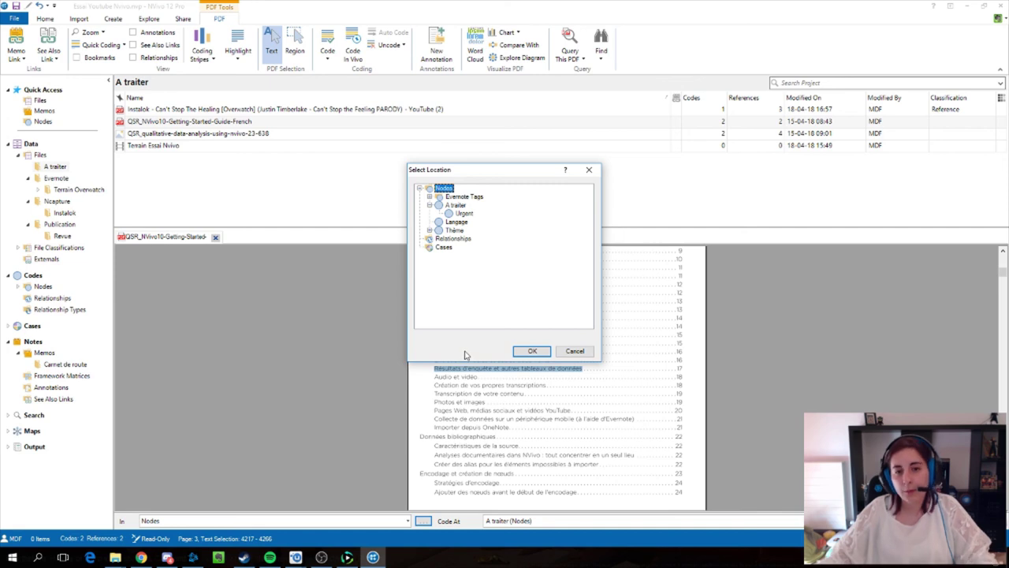
left_click(574, 352)
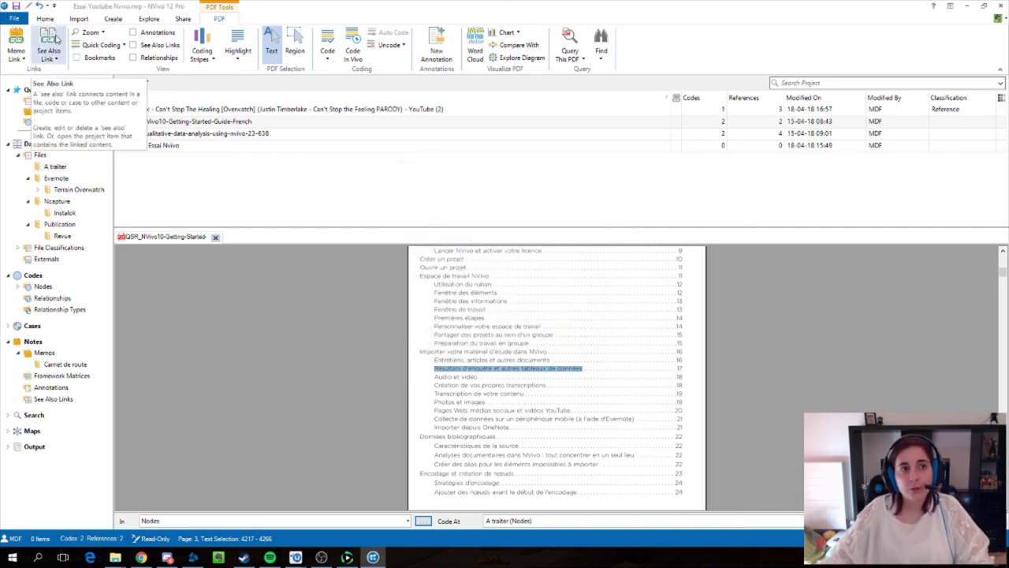
Select the contents lines from "Fenêtre des éléments" to "Personnaliser votre espace de" and view the available coding options.
left_click(45, 19)
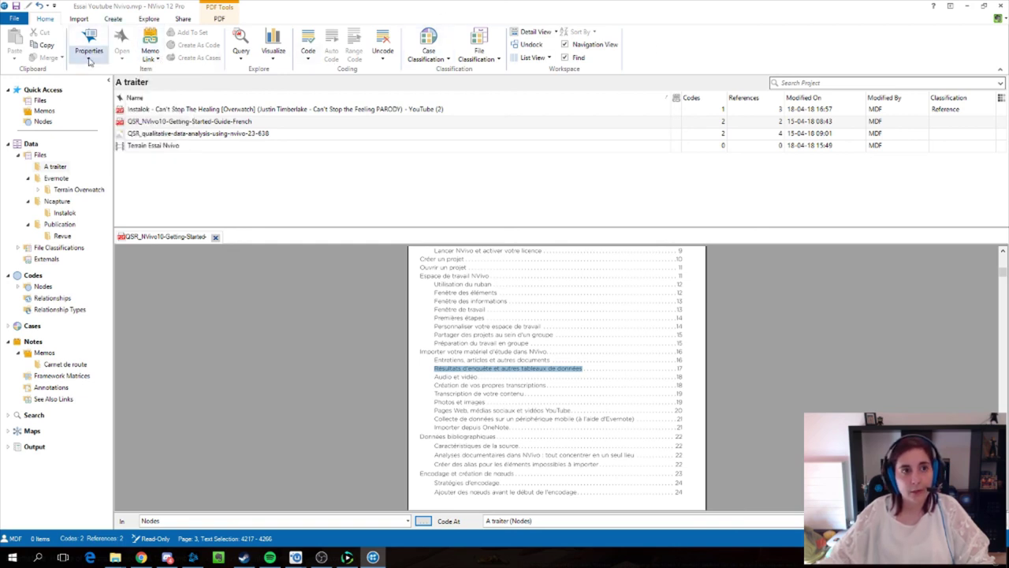
left_click(523, 326)
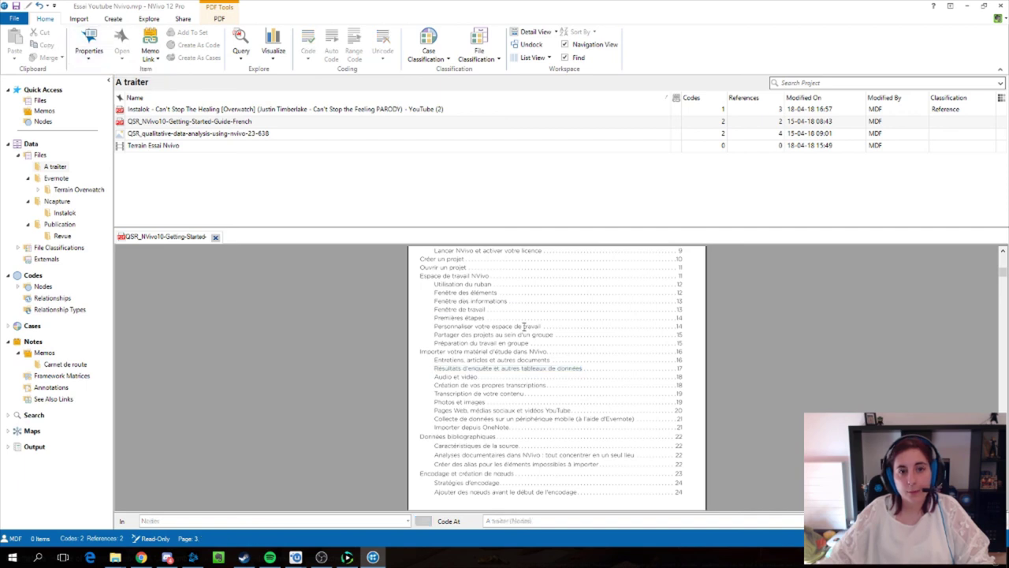
left_click_drag(523, 325, 434, 293)
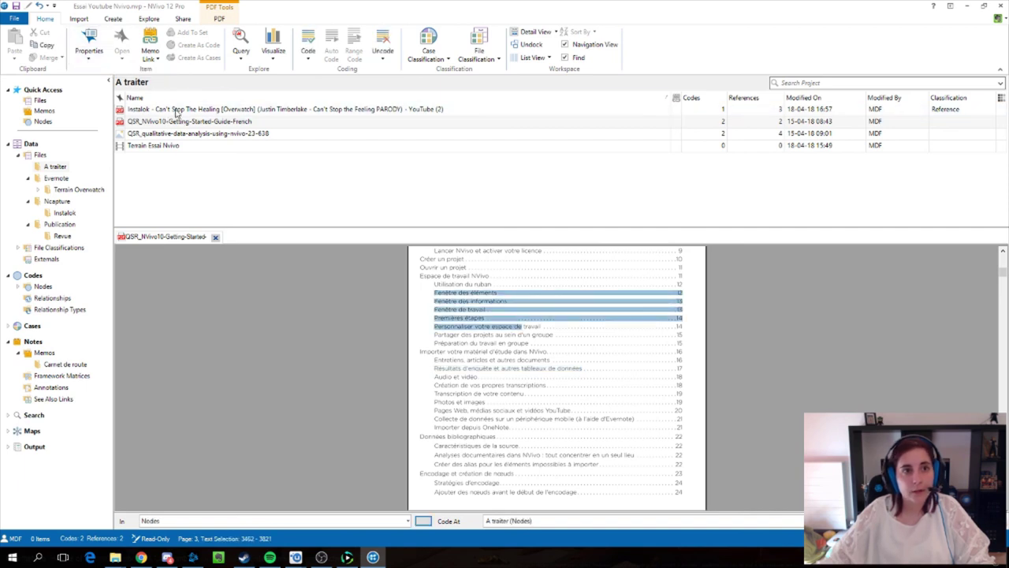
left_click(309, 60)
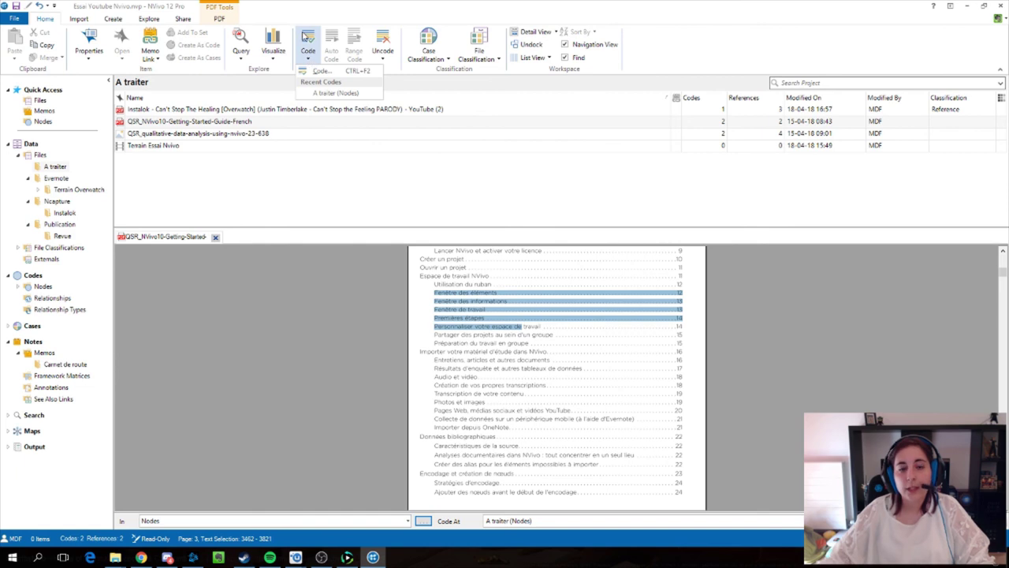
View the coding options for the lines from "Utilisation du ruban" to "Personnaliser votre espace de travail", then close the PDF.
left_click(541, 325)
left_click_drag(540, 326, 434, 283)
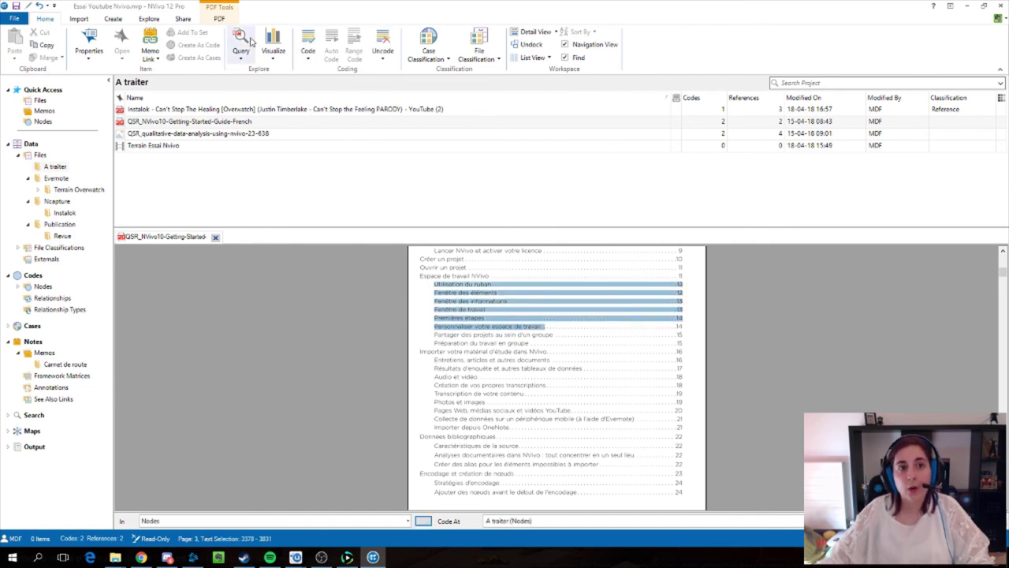
left_click(309, 59)
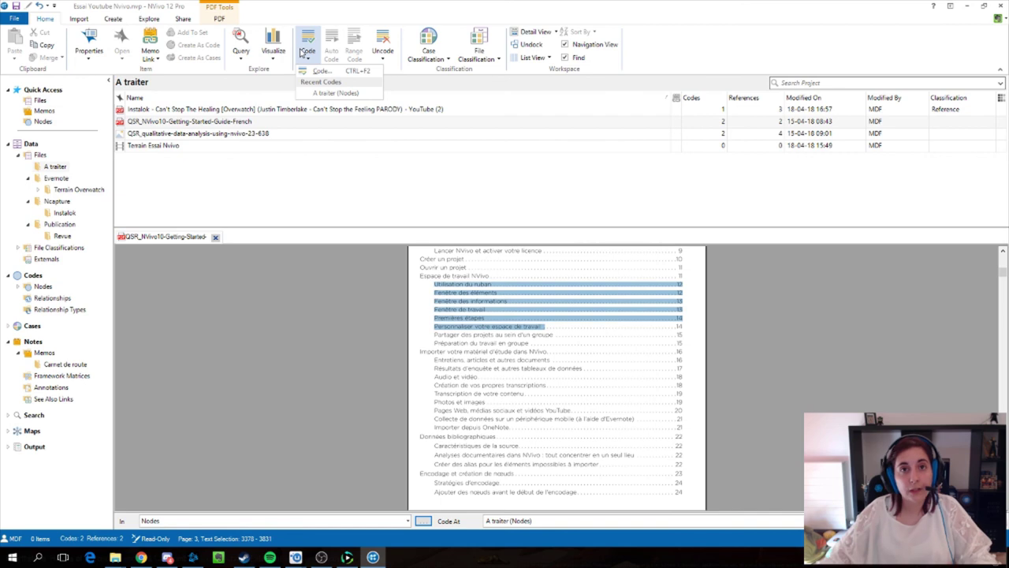
left_click(243, 277)
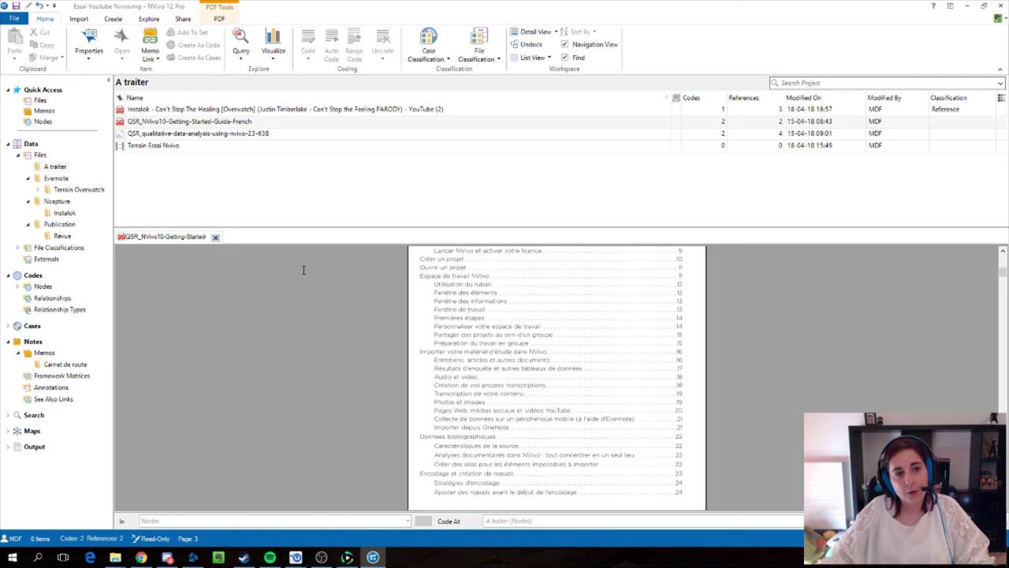
left_click(214, 236)
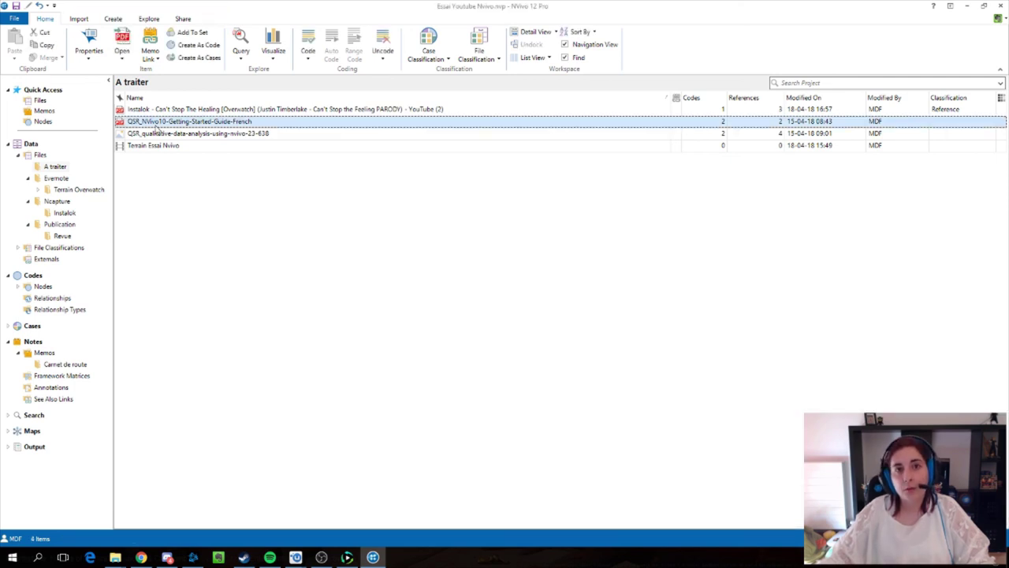